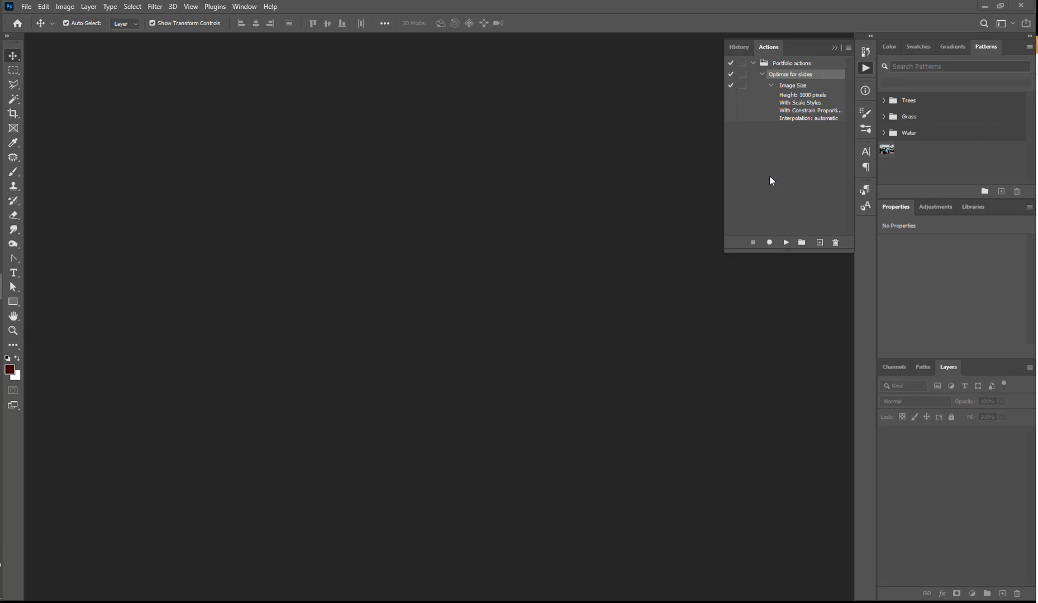
# Open silk-road.psd from the Silk folder, leaving its missing color profile as is without color management.
pyautogui.click(25, 7)
pyautogui.click(37, 28)
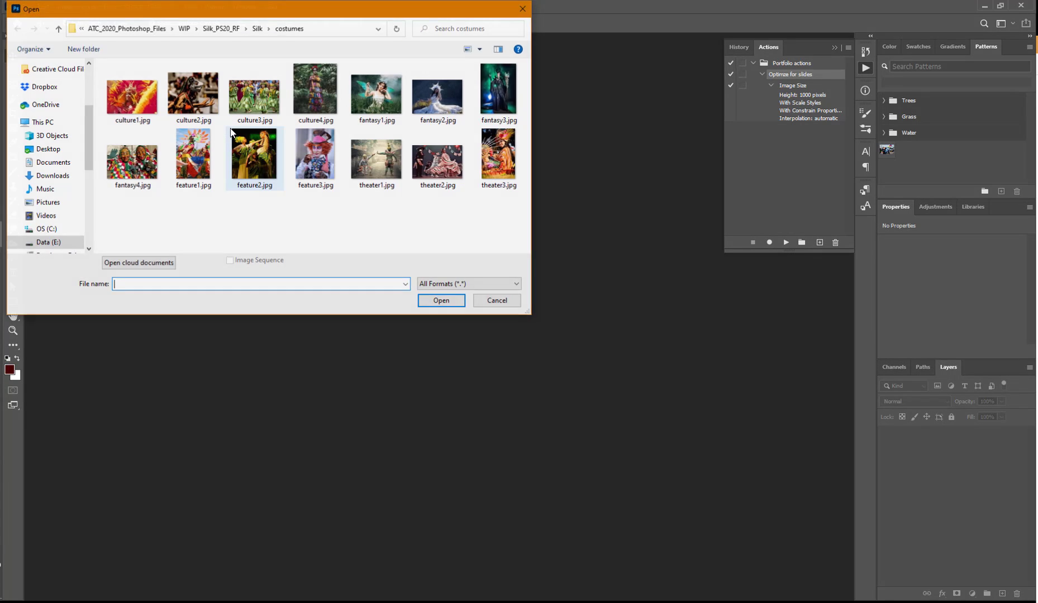
pyautogui.click(258, 29)
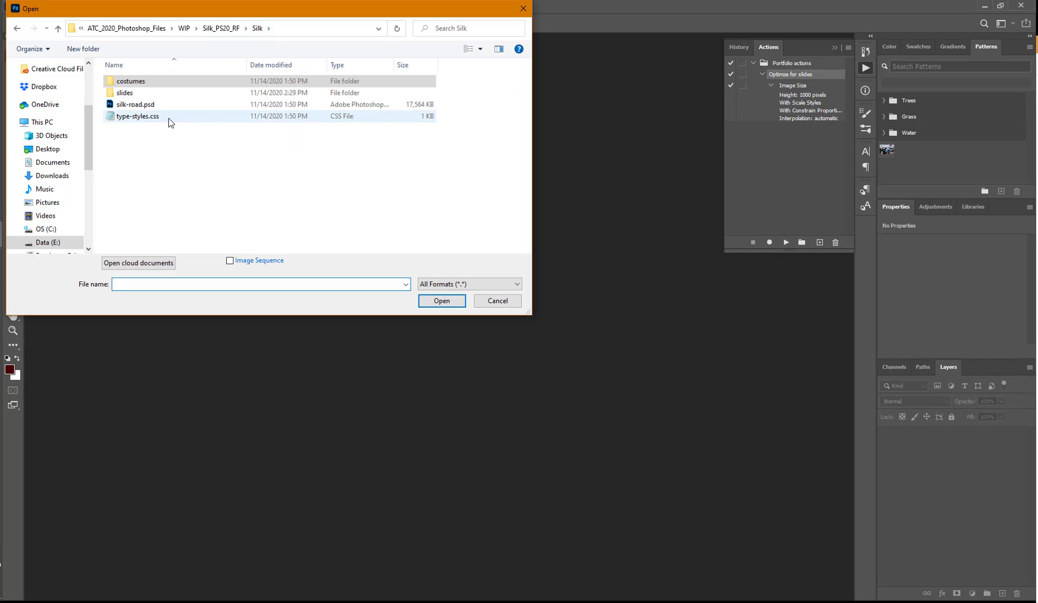
pyautogui.click(149, 104)
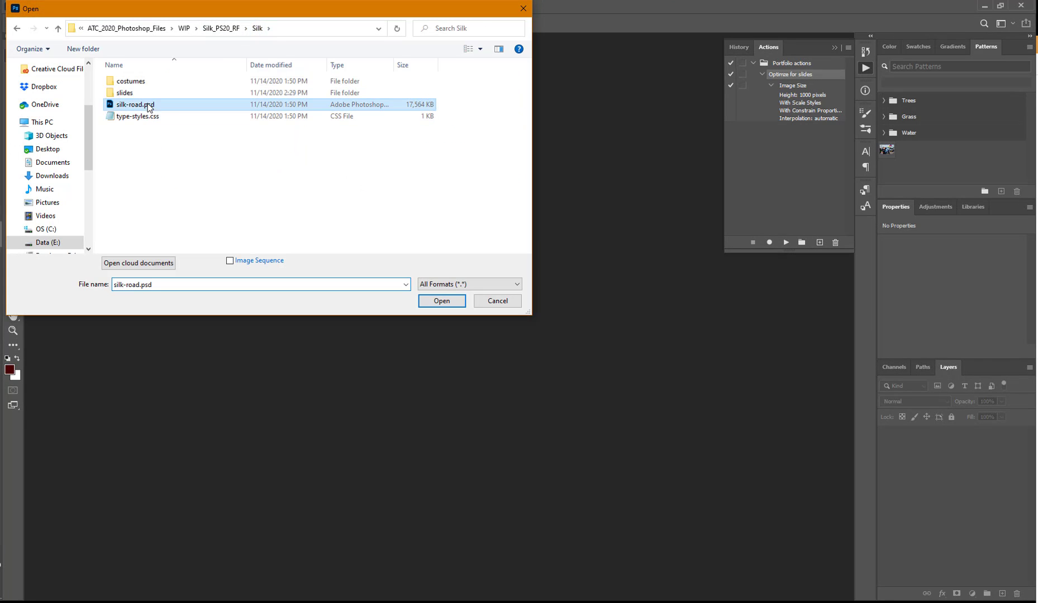
pyautogui.click(442, 302)
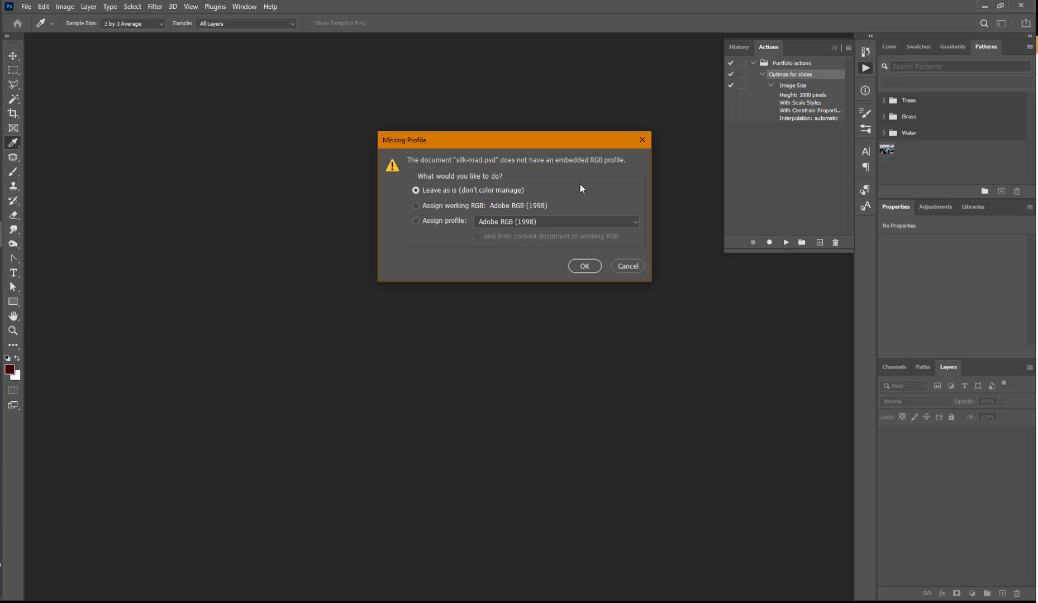
pyautogui.click(582, 265)
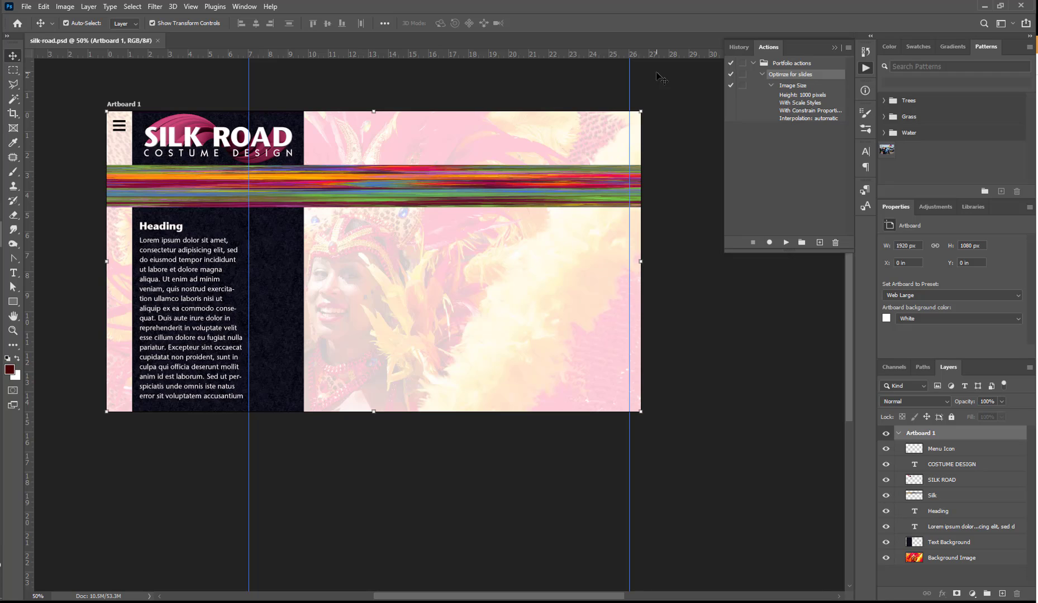
# Set the document's ruler units to pixels.
pyautogui.rightClick(561, 52)
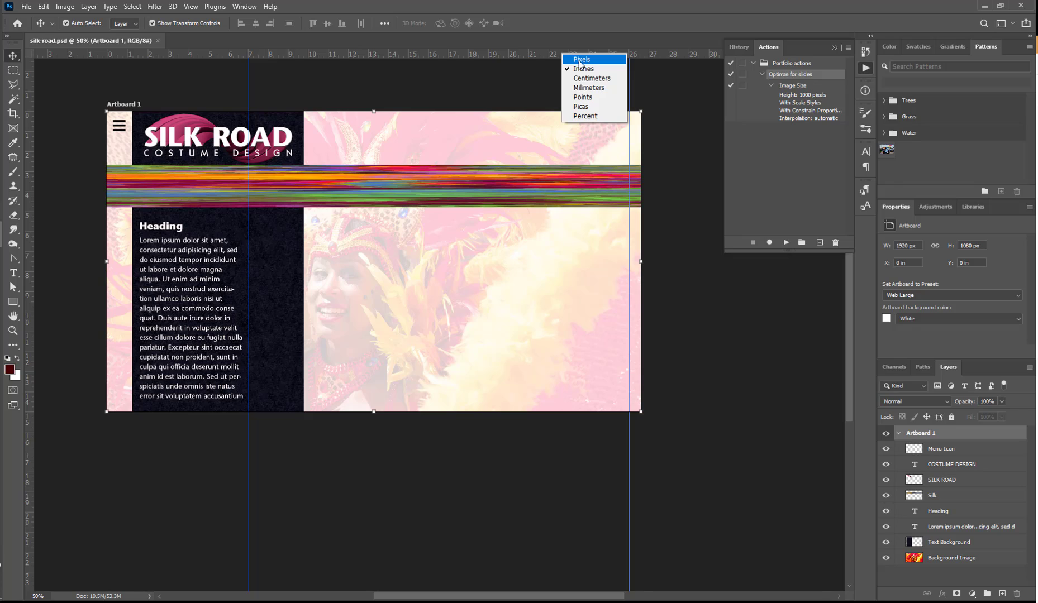
pyautogui.click(580, 60)
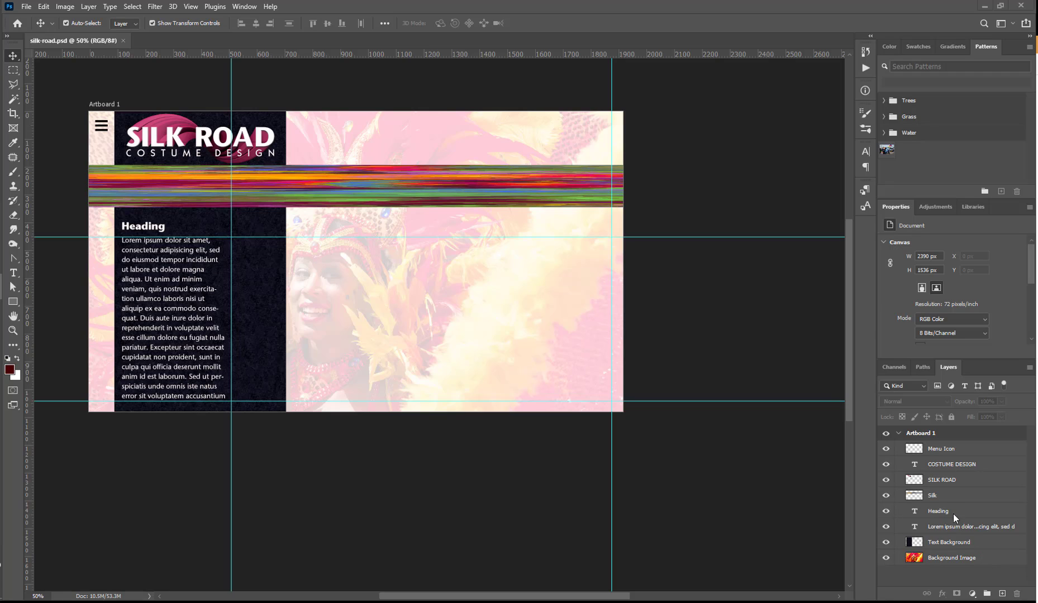
# Fully lock the Background Image, Text Background, Silk, SILK ROAD and Menu Icon layers together.
pyautogui.click(981, 556)
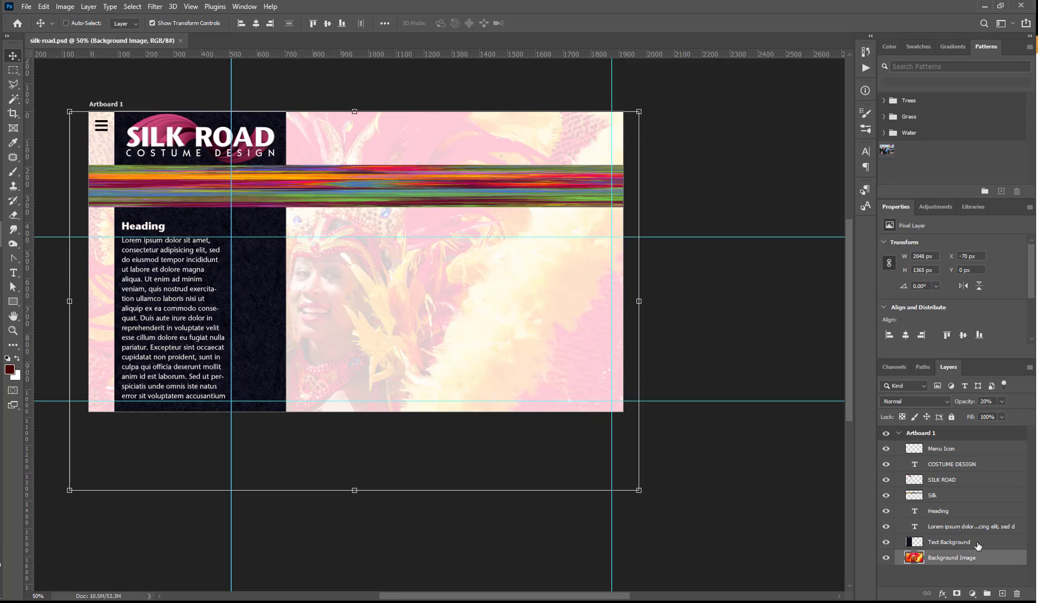
pyautogui.keyDown('shift'); pyautogui.click(978, 544); pyautogui.keyUp('shift')
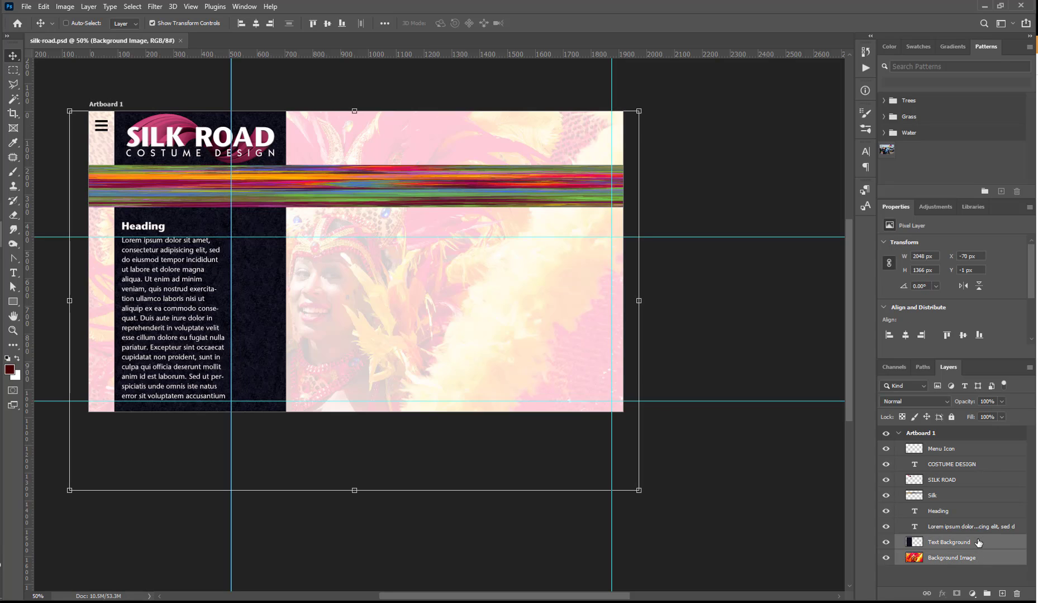
pyautogui.keyDown('ctrl'); pyautogui.click(967, 497); pyautogui.keyUp('ctrl')
pyautogui.keyDown('ctrl'); pyautogui.click(969, 482); pyautogui.keyUp('ctrl')
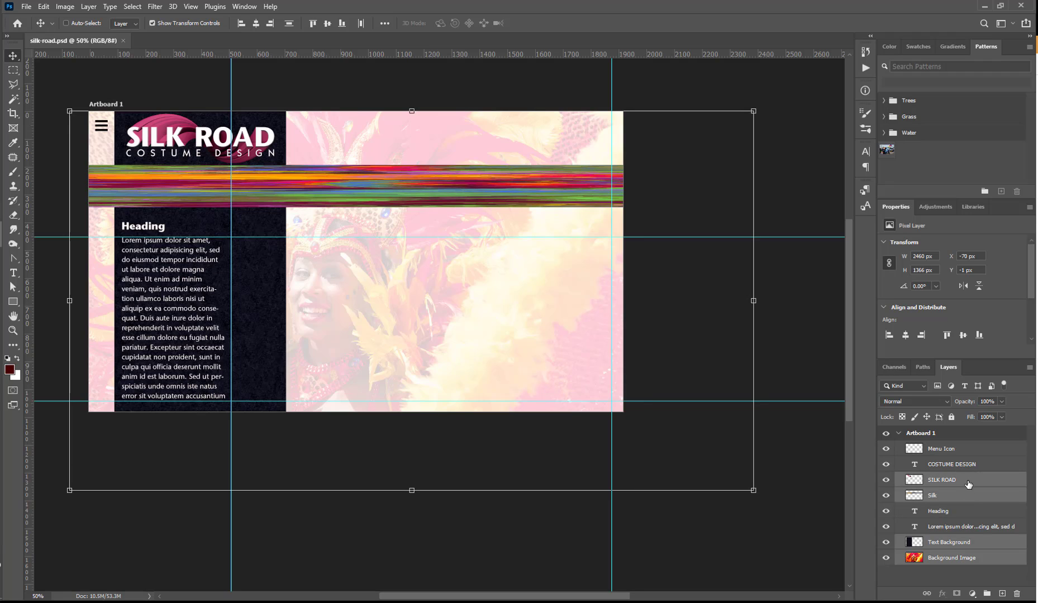
pyautogui.keyDown('ctrl'); pyautogui.click(973, 450); pyautogui.keyUp('ctrl')
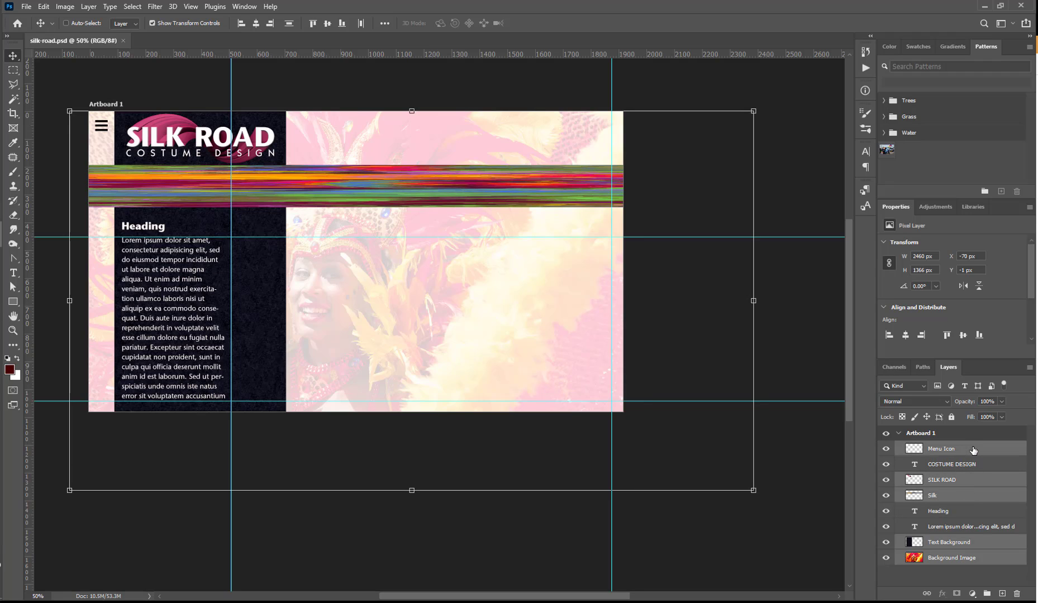
pyautogui.click(952, 417)
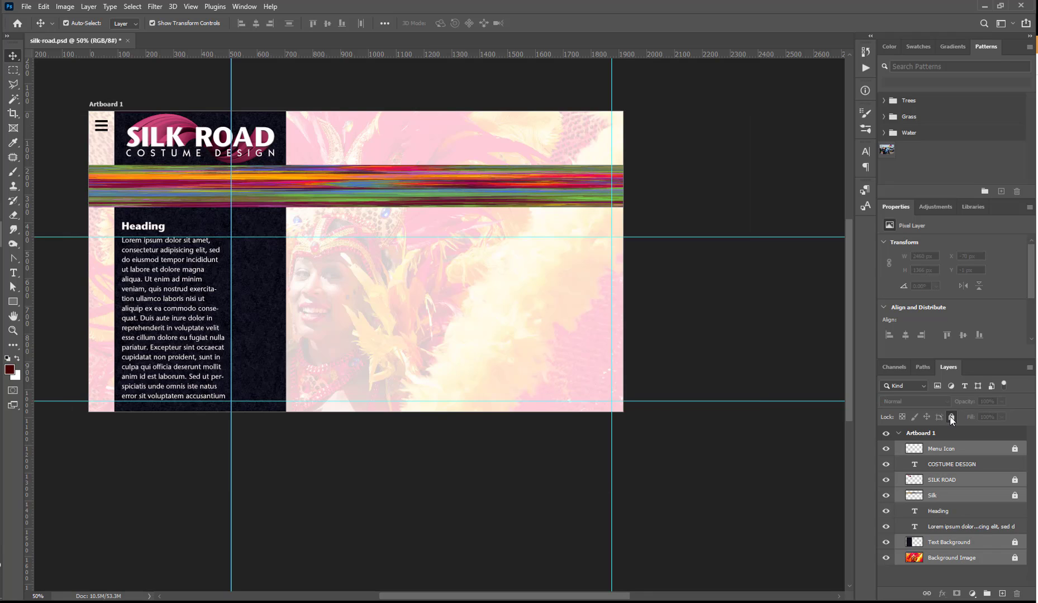
# Activate the Frame tool and toggle the guides off, turning only the canvas guides back on.
pyautogui.click(13, 128)
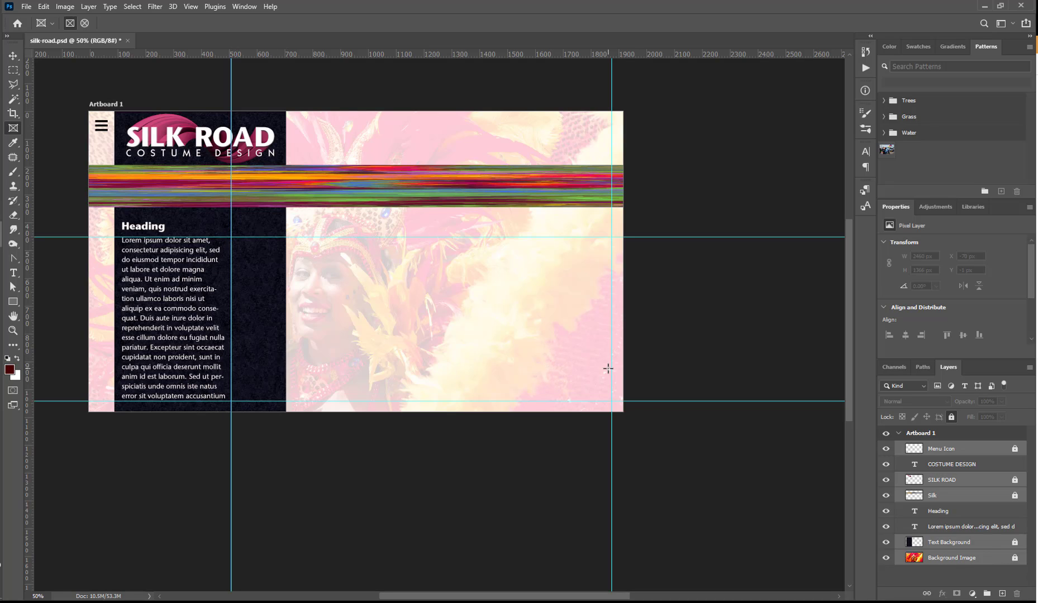
pyautogui.click(191, 7)
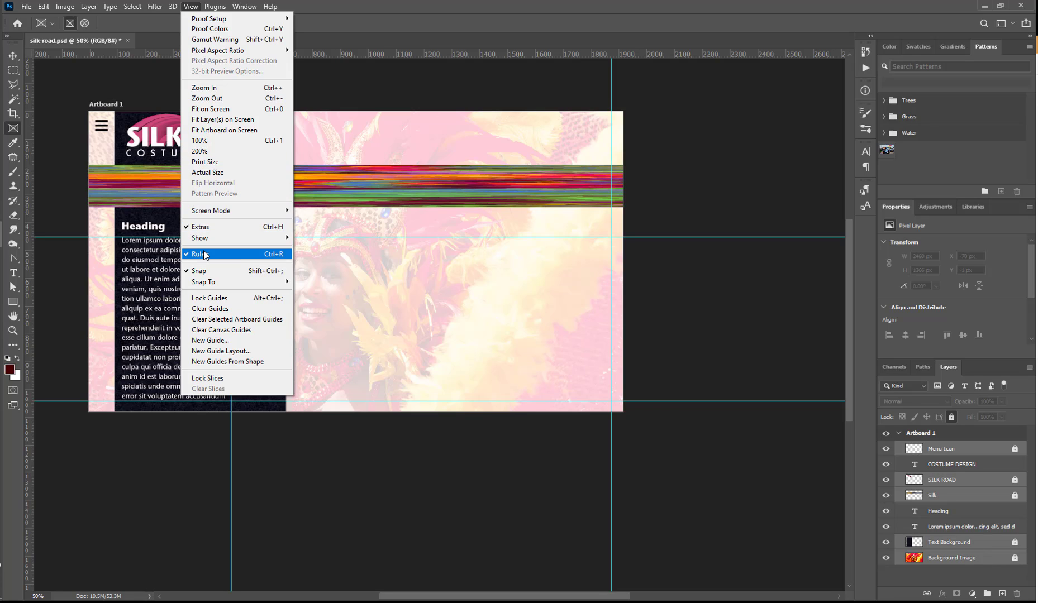
pyautogui.moveTo(208, 239)
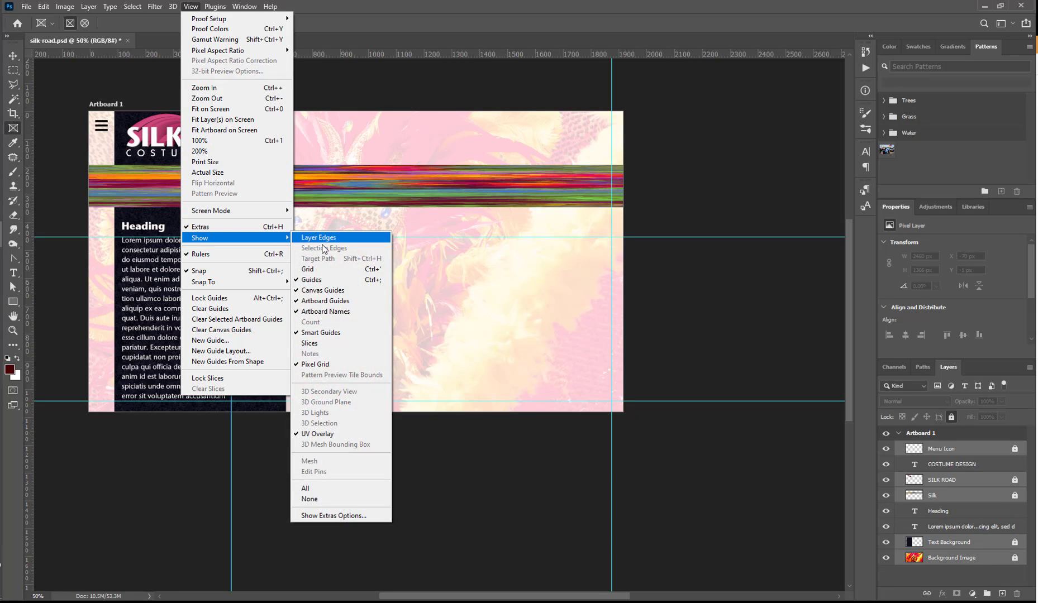
pyautogui.click(326, 282)
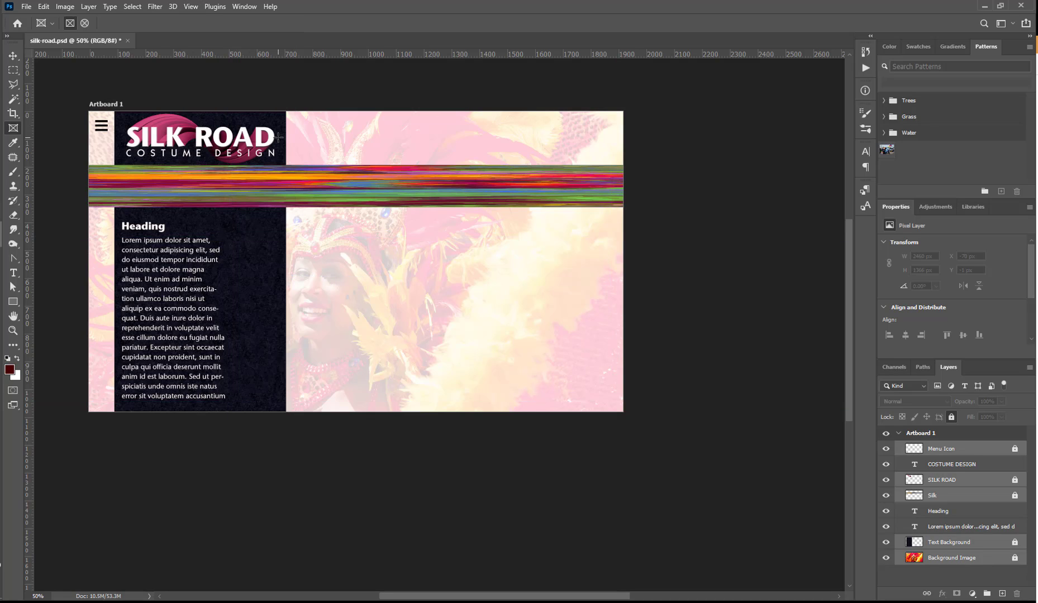
pyautogui.click(191, 9)
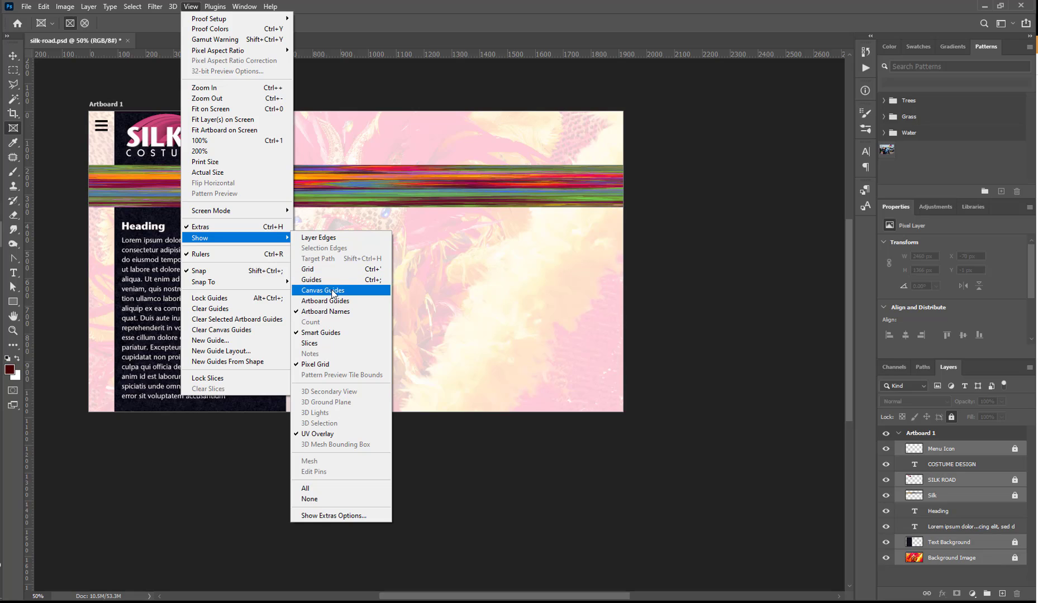
pyautogui.click(334, 290)
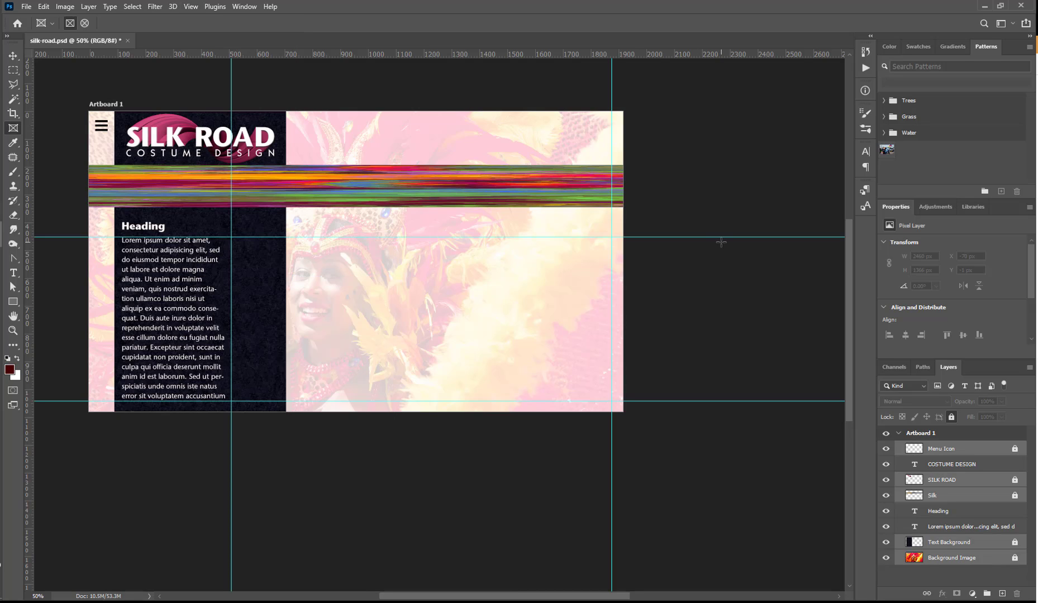
# Draw a rectangular frame about 1368 by 591 px filling the area enclosed by the four guides.
pyautogui.keyDown('ctrl'); pyautogui.click(519, 316); pyautogui.keyUp('ctrl')
pyautogui.keyDown('ctrl'); pyautogui.click(446, 293); pyautogui.keyUp('ctrl')
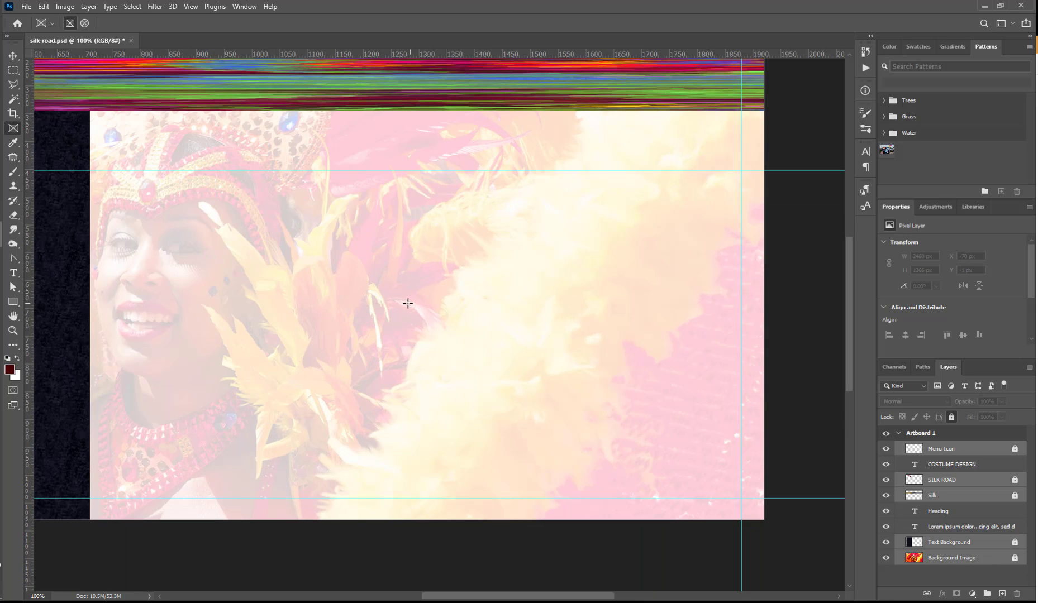
pyautogui.moveTo(390, 305); pyautogui.dragTo(459, 321)
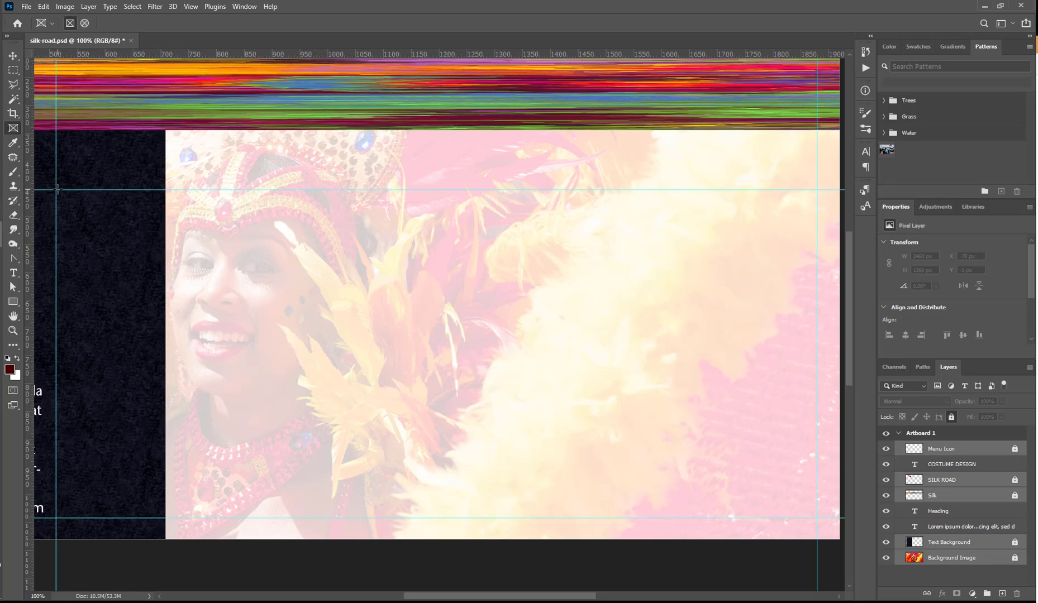
pyautogui.moveTo(57, 190); pyautogui.dragTo(818, 519)
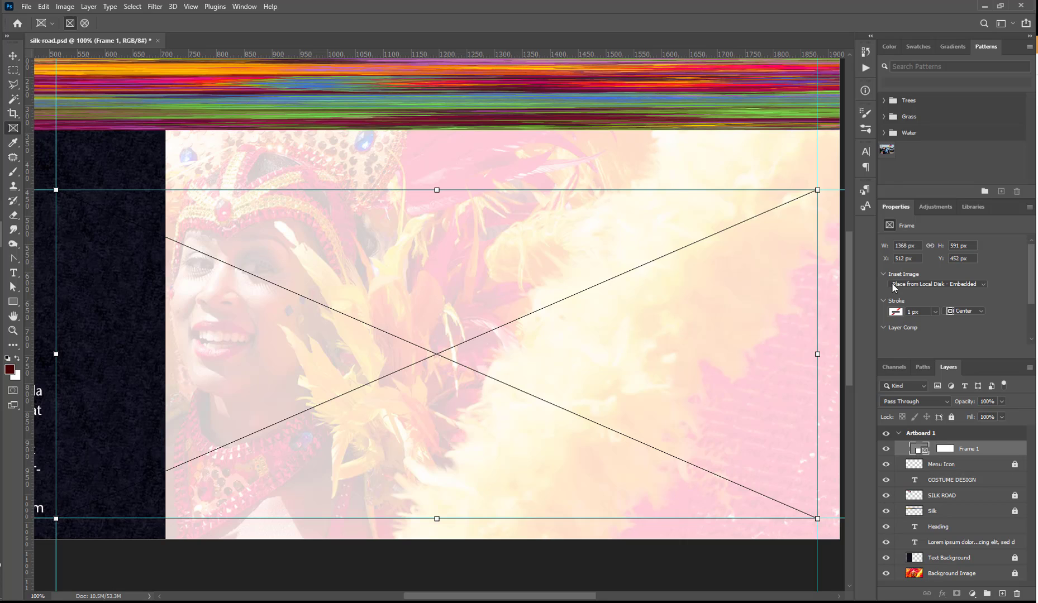
# Place feature1.jpg from the costumes folder into the frame as an embedded image from the local disk.
pyautogui.click(983, 284)
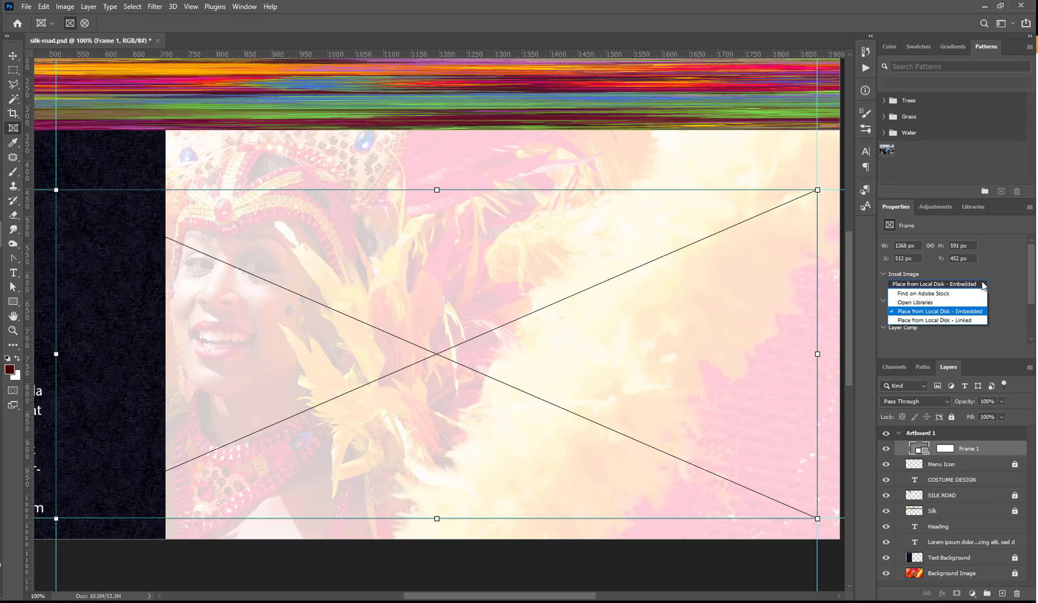
pyautogui.click(946, 313)
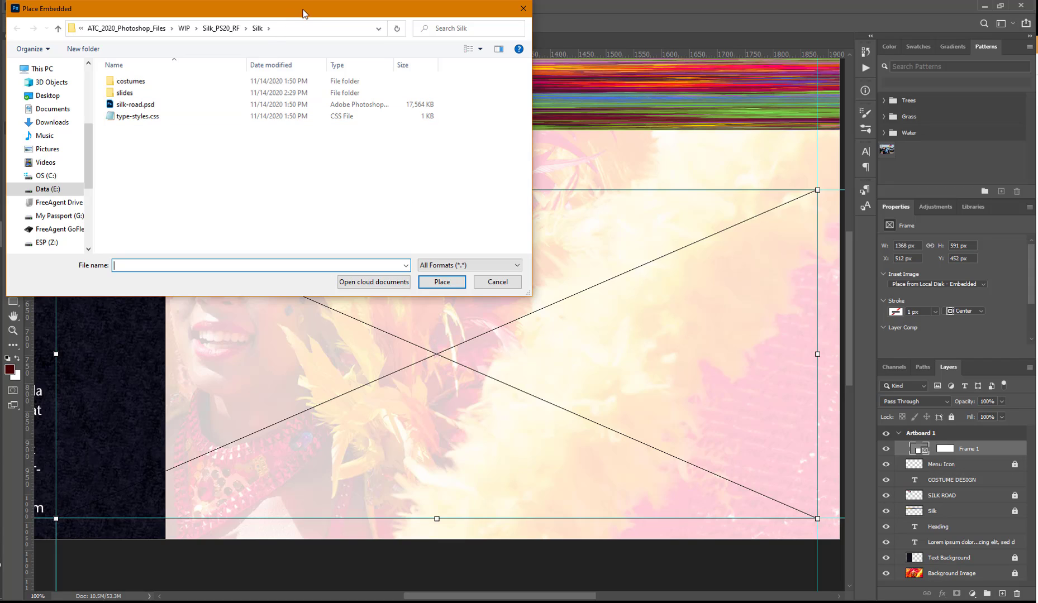
pyautogui.doubleClick(111, 86)
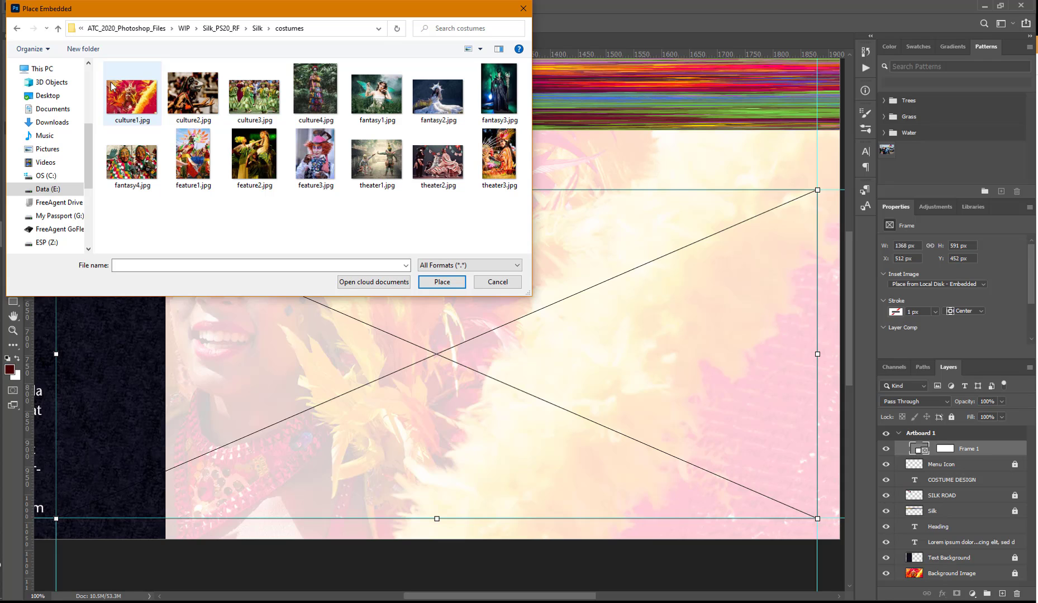
pyautogui.click(193, 157)
pyautogui.click(443, 281)
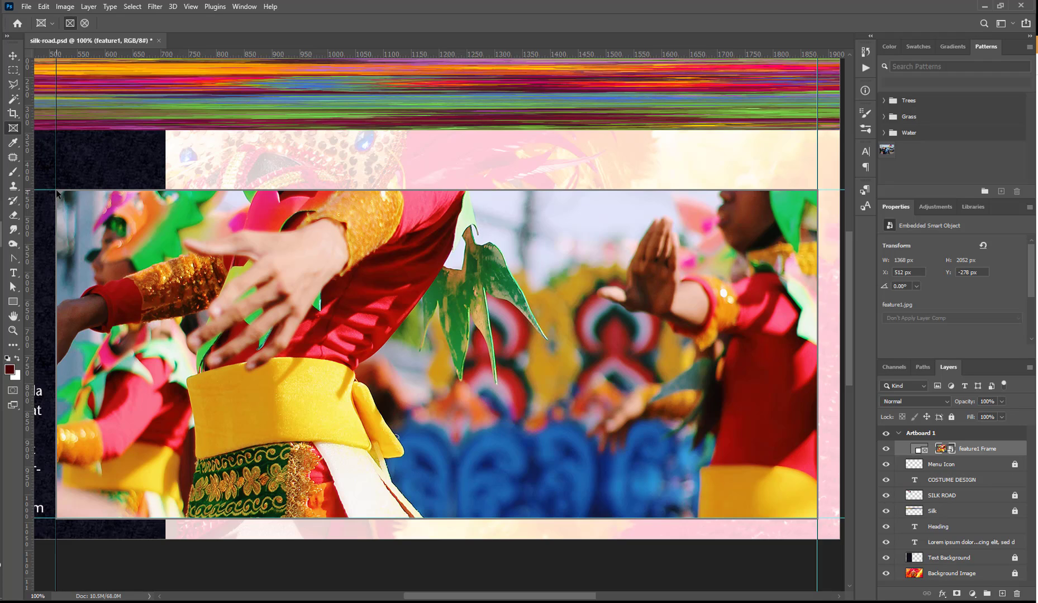
# Scale the feature1 image inside its frame proportionally to a height of 590 px, leaving the frame's size alone.
pyautogui.click(918, 450)
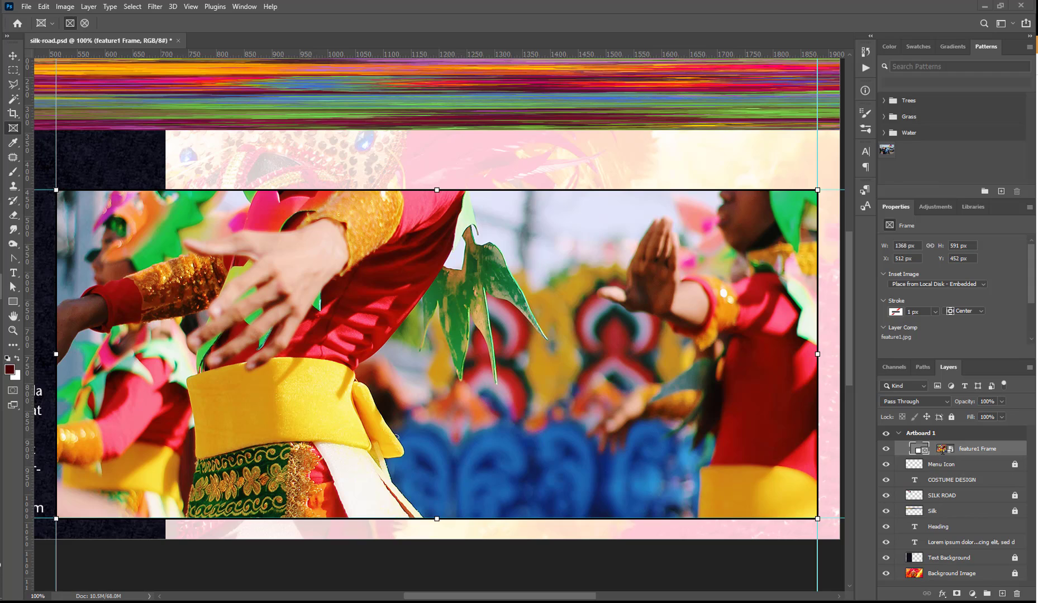
pyautogui.click(944, 450)
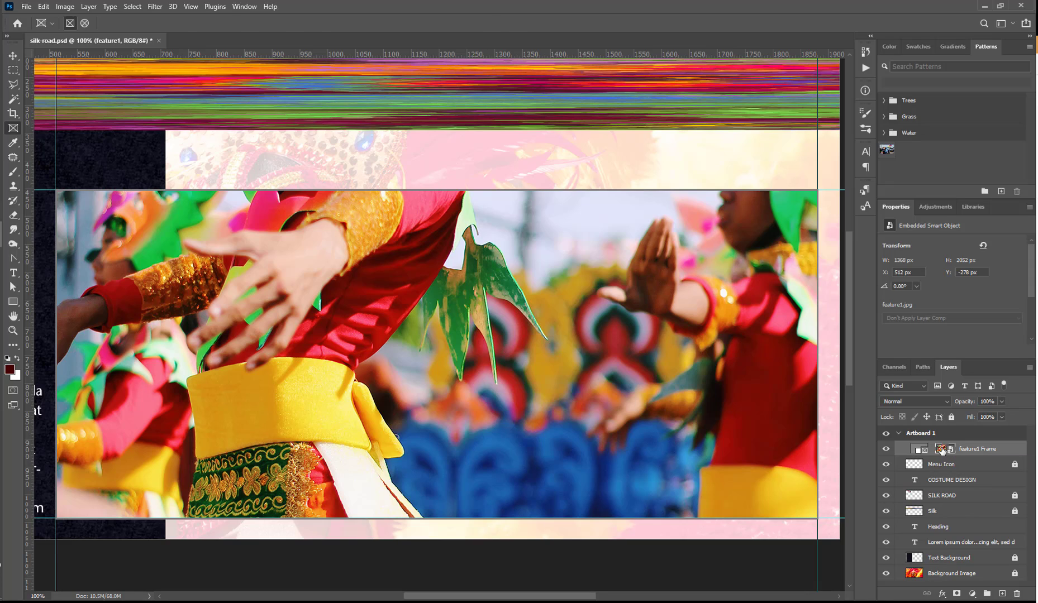
pyautogui.hotkey('ctrl', 't')
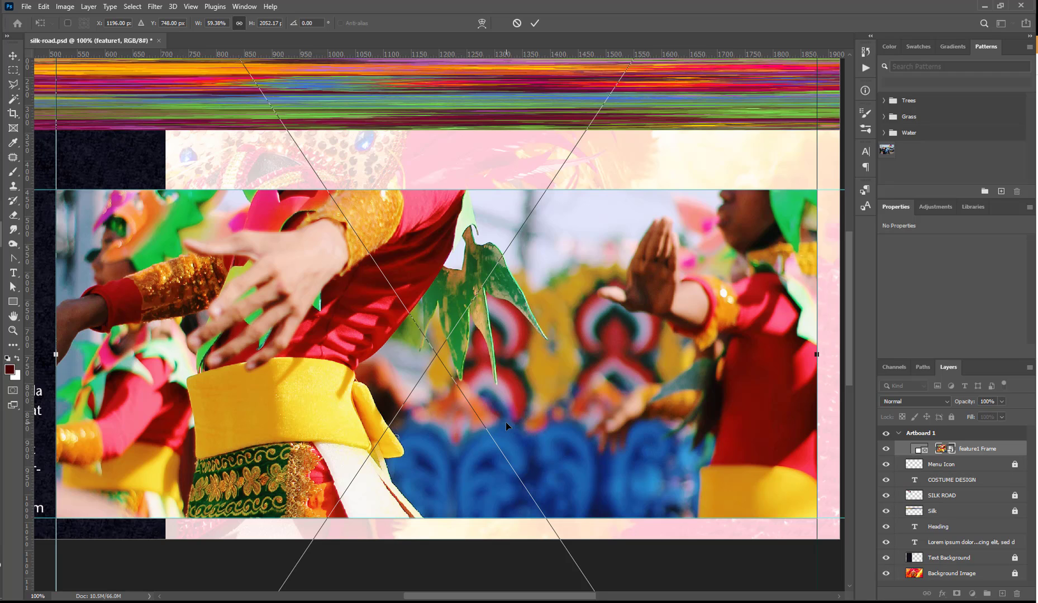
pyautogui.click(240, 24)
pyautogui.click(270, 23)
pyautogui.moveTo(271, 25); pyautogui.dragTo(284, 24)
pyautogui.write('590')
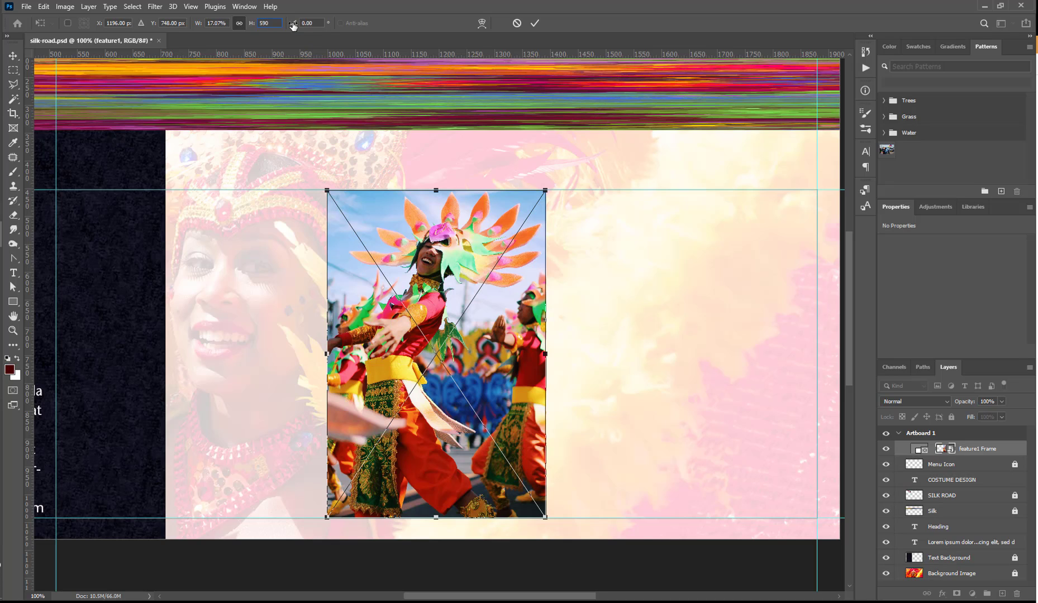
pyautogui.press('Return')
pyautogui.click(536, 24)
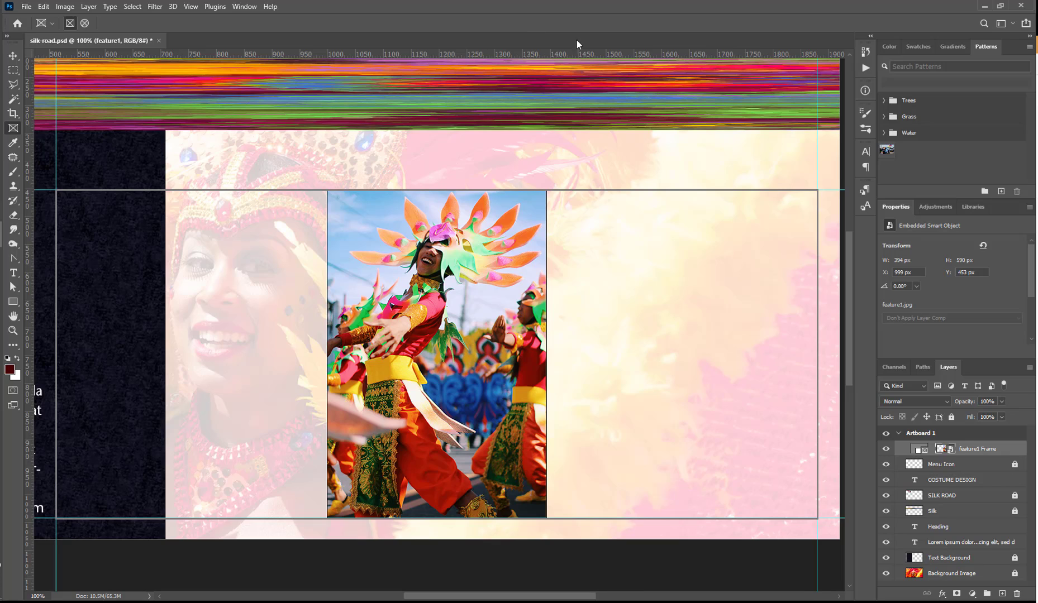
# Resize the feature1 frame to 394 by 590 px by pulling its lower and side edges in to the image's edges.
pyautogui.click(919, 449)
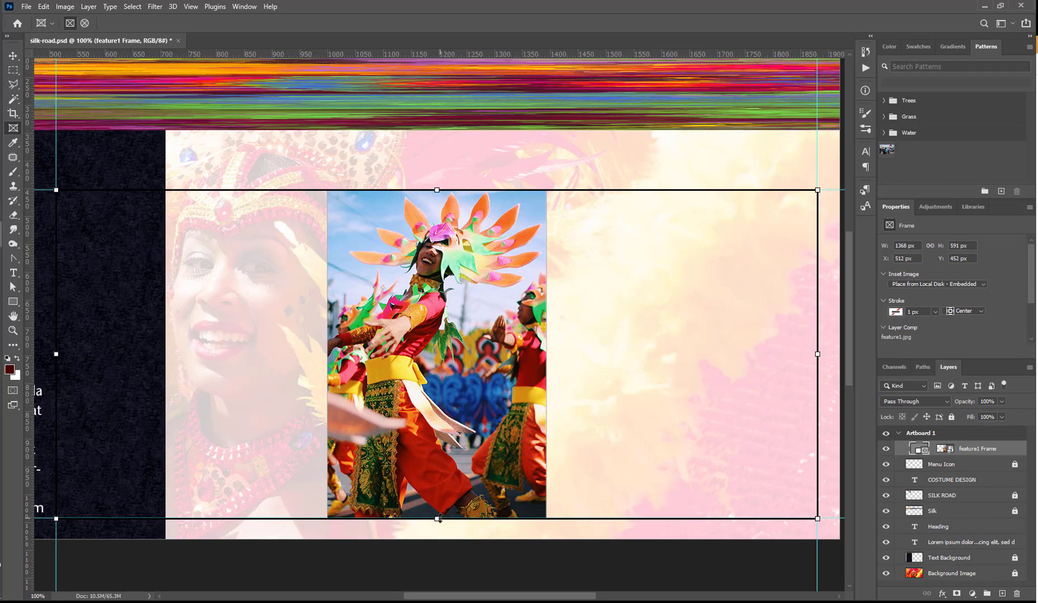
pyautogui.moveTo(436, 519); pyautogui.dragTo(436, 518)
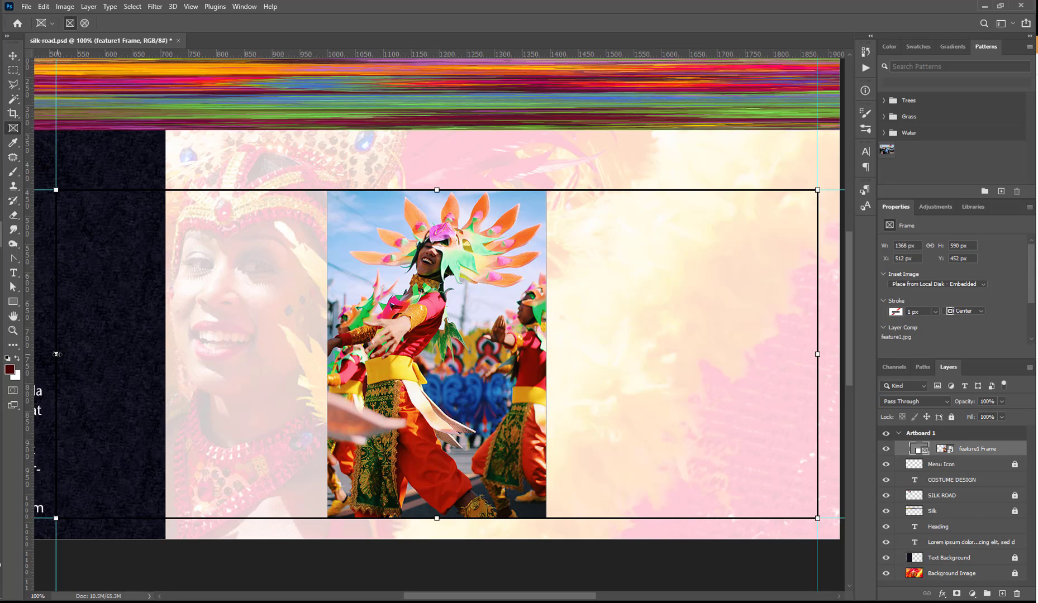
pyautogui.moveTo(56, 354); pyautogui.dragTo(325, 352)
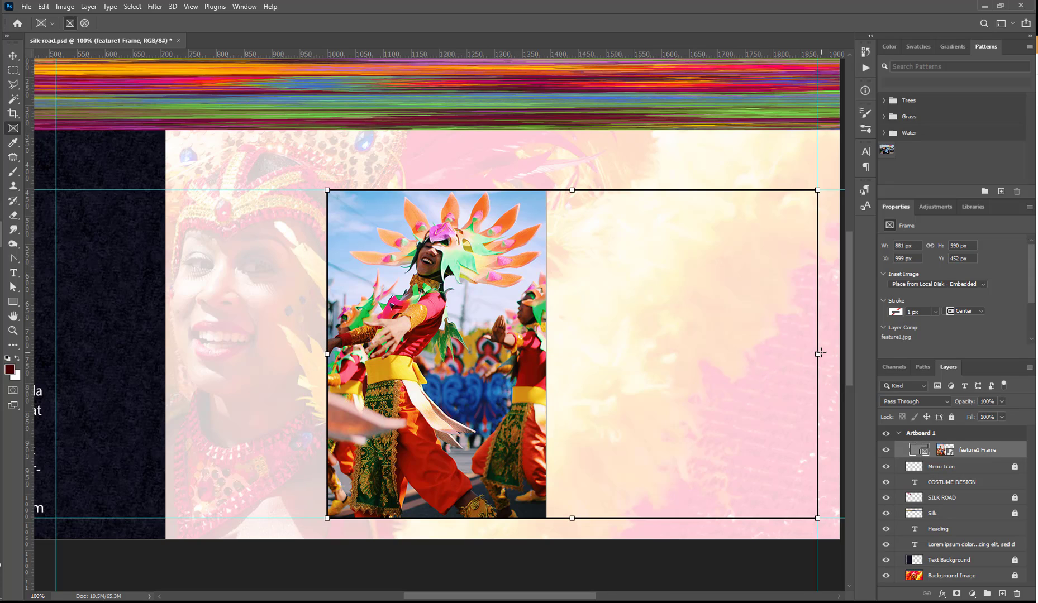
pyautogui.moveTo(816, 355); pyautogui.dragTo(548, 385)
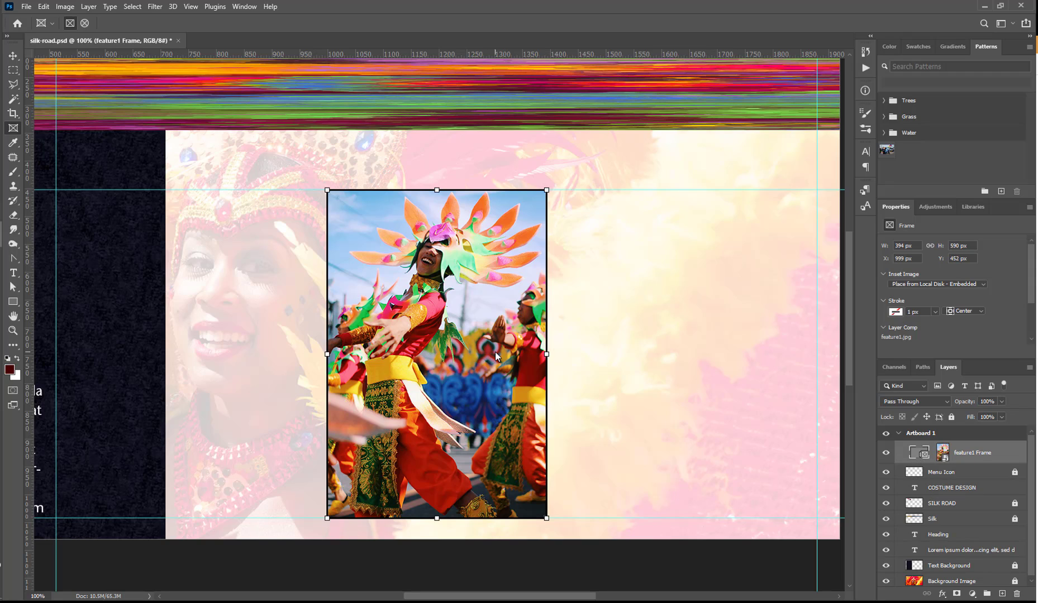
# Move the feature1 frame together with its image against the leftmost vertical guide, to X 512 px and Y 452 px.
pyautogui.click(970, 454)
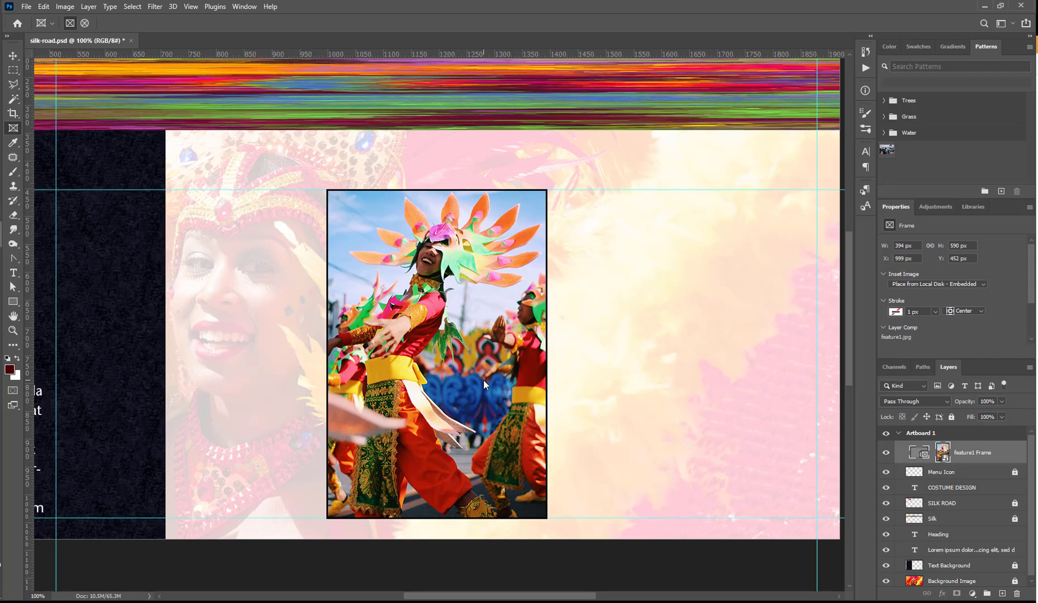
pyautogui.moveTo(483, 379); pyautogui.dragTo(216, 382)
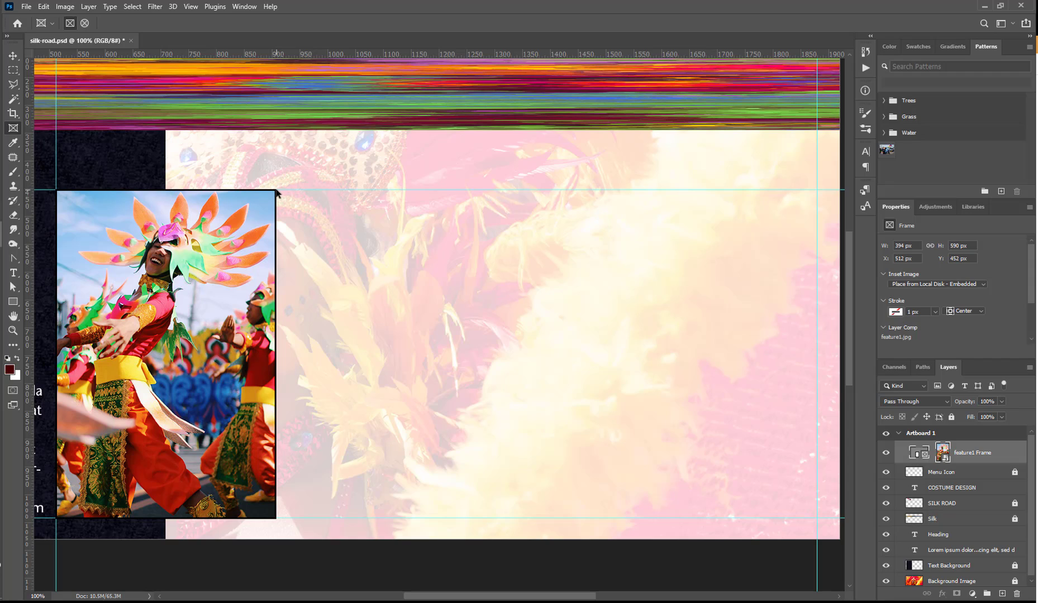
# Draw a 974 by 590 px frame from feature1 to the far guide and place feature2.jpg in it as an embedded image.
pyautogui.moveTo(277, 191); pyautogui.dragTo(818, 522)
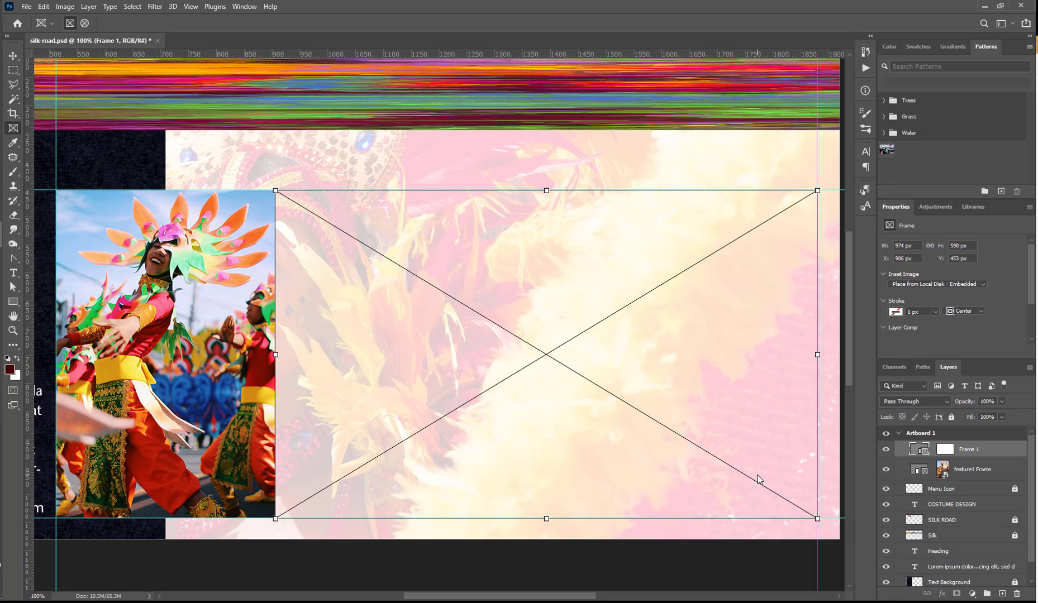
pyautogui.click(954, 285)
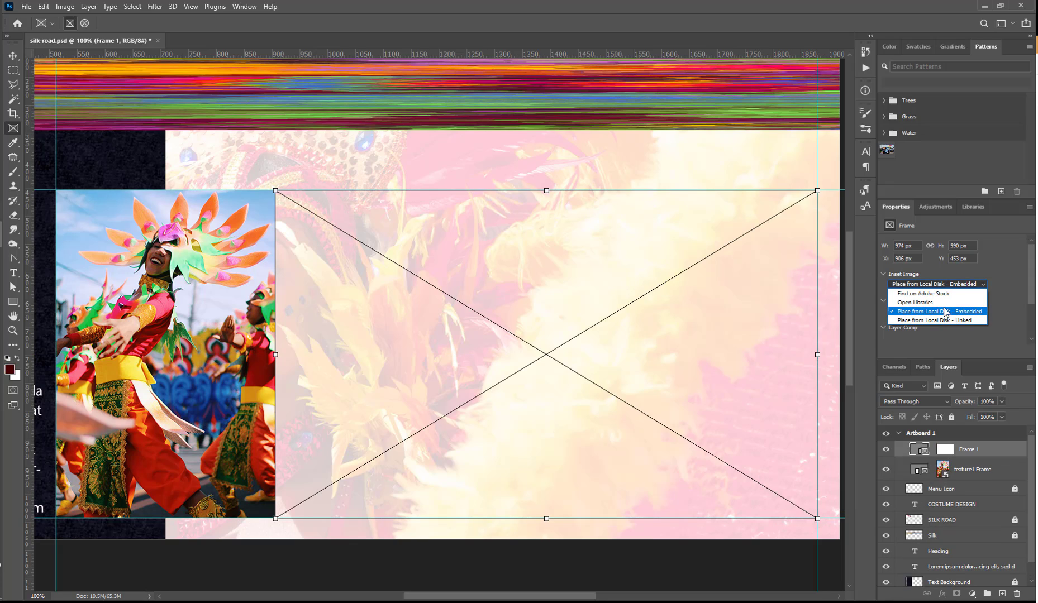
pyautogui.click(944, 310)
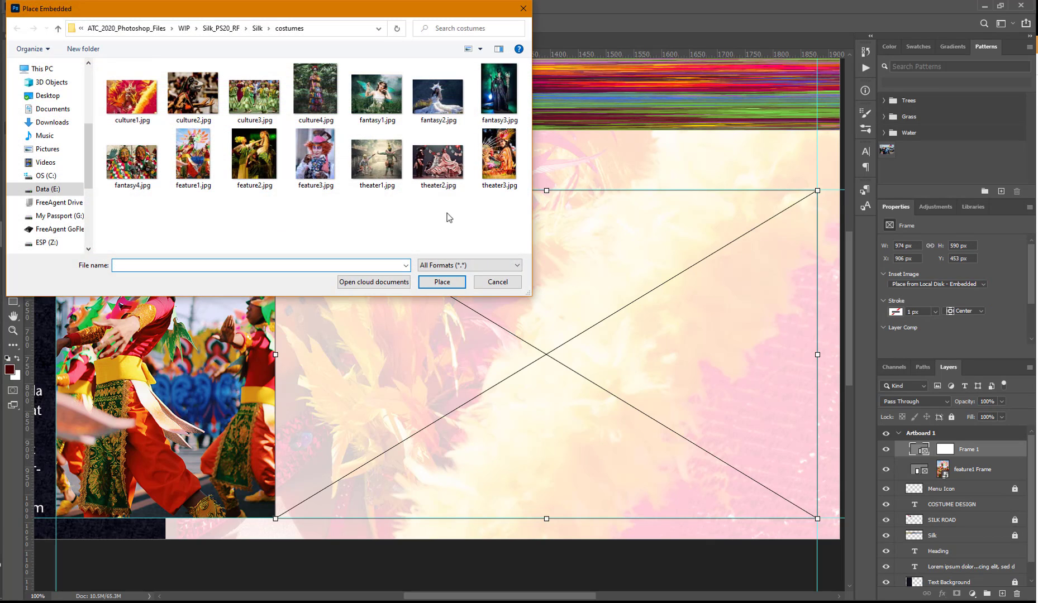
pyautogui.click(260, 166)
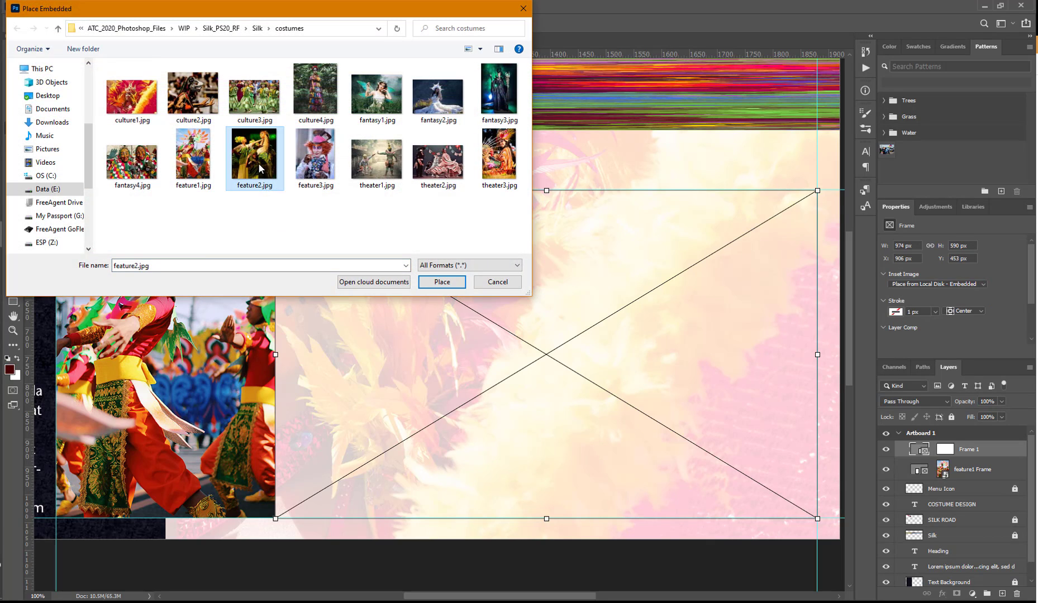
pyautogui.click(441, 282)
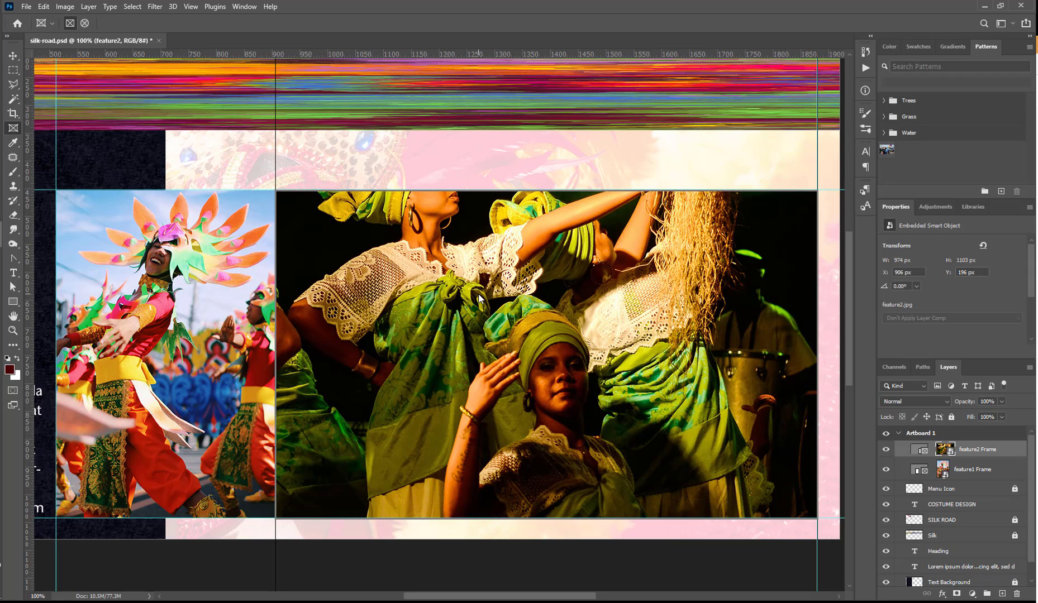
# Scale the feature2 image inside its frame proportionally to a height of 590 px.
pyautogui.hotkey('ctrl', 't')
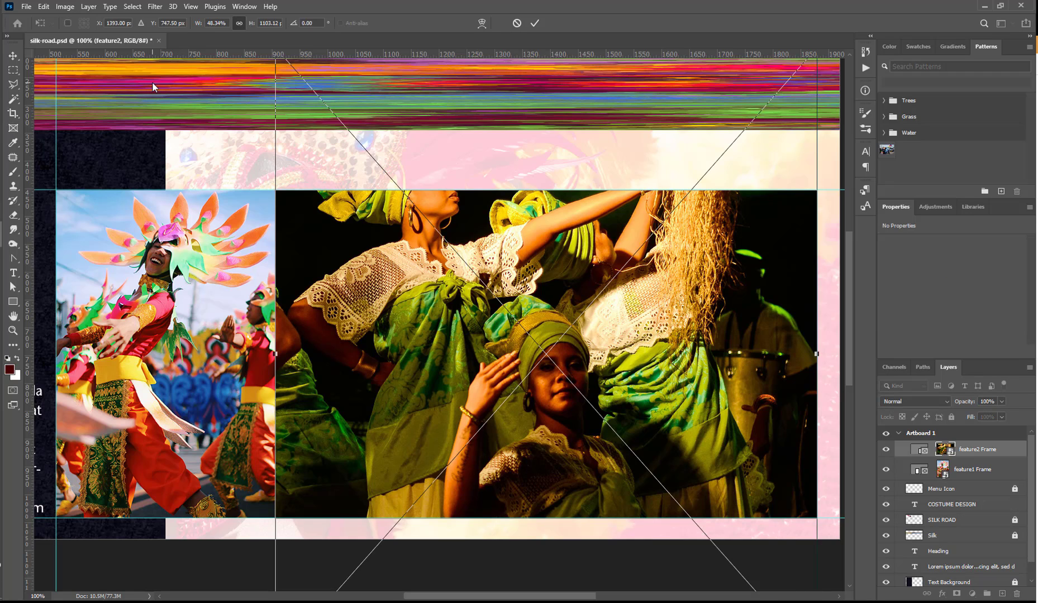
pyautogui.click(272, 22)
pyautogui.moveTo(276, 23); pyautogui.dragTo(286, 23)
pyautogui.write('590')
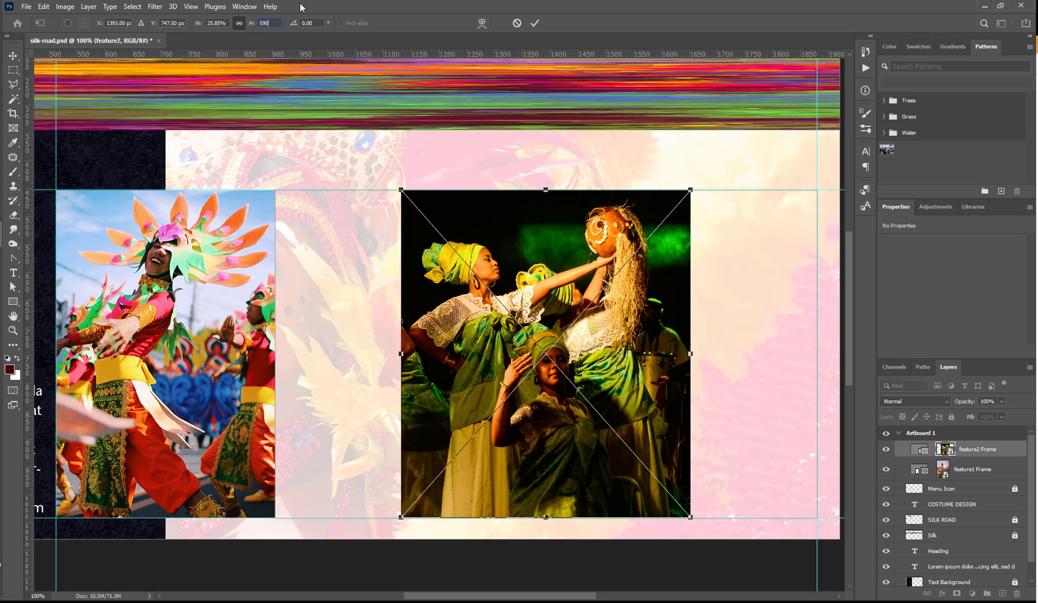
pyautogui.click(535, 24)
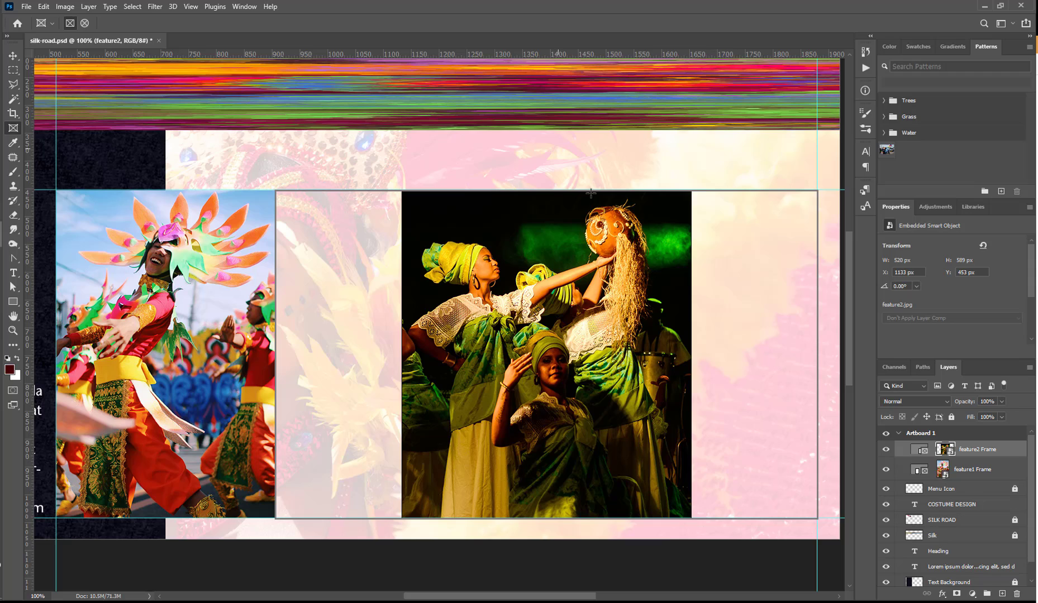
# Resize the feature2 frame to 520 by 590 px by pulling its side edges in to the image's edges.
pyautogui.click(920, 450)
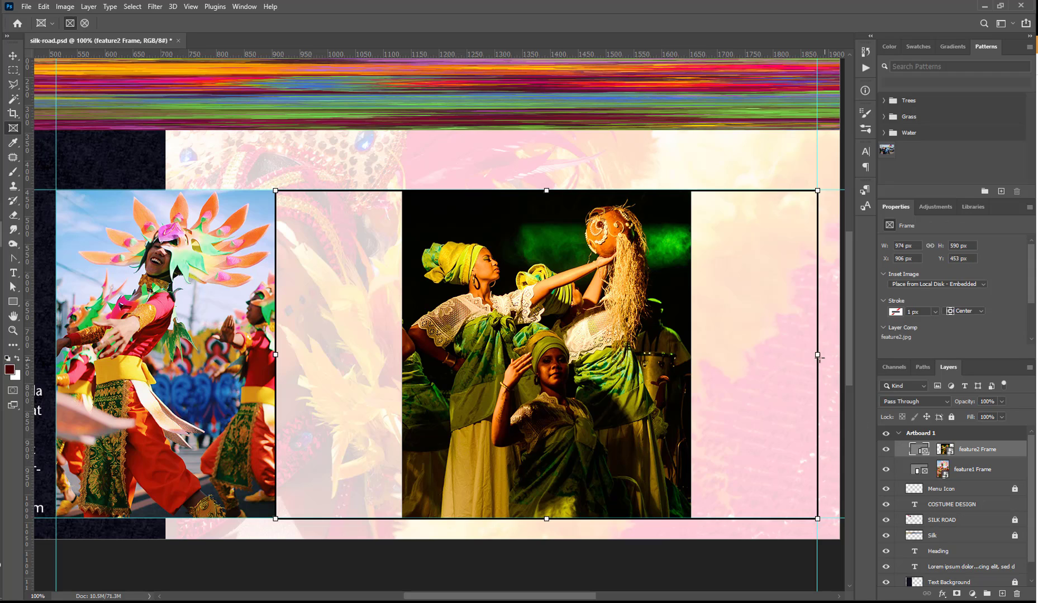
pyautogui.moveTo(818, 354); pyautogui.dragTo(693, 365)
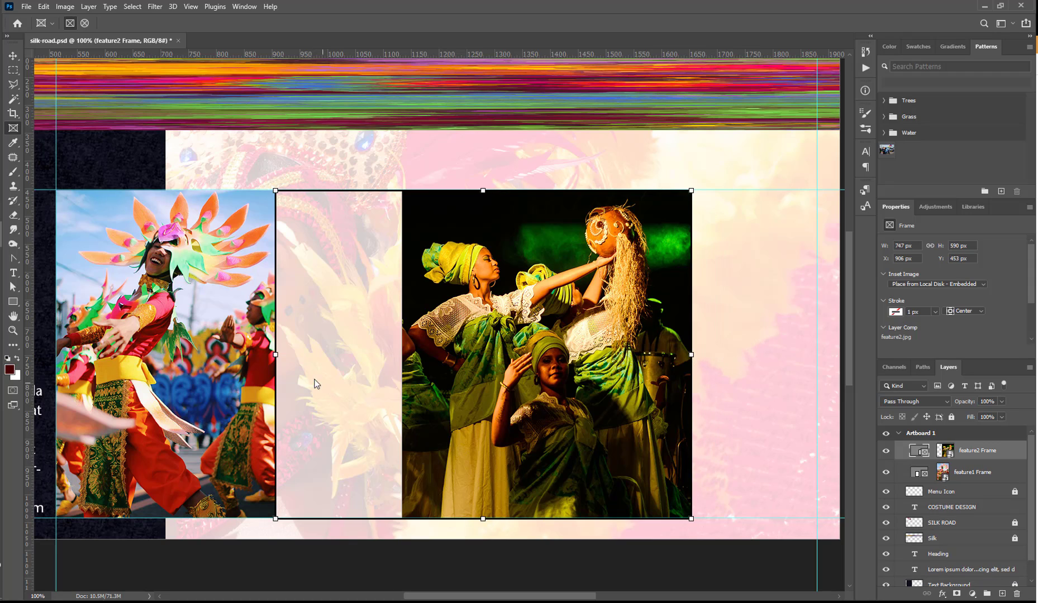
pyautogui.moveTo(275, 354); pyautogui.dragTo(403, 354)
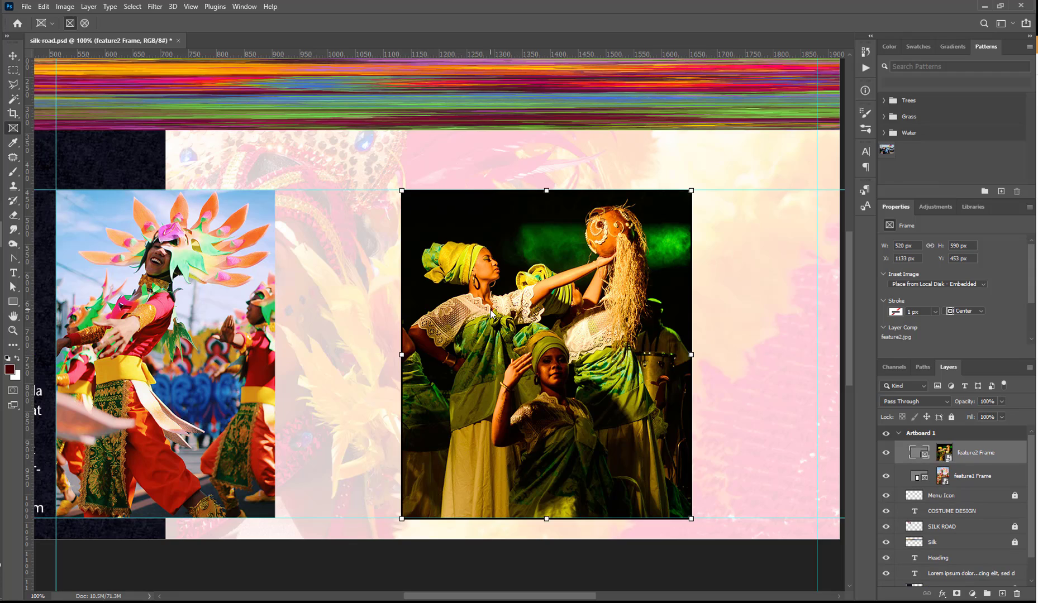
pyautogui.moveTo(546, 191); pyautogui.dragTo(547, 190)
pyautogui.moveTo(546, 519); pyautogui.dragTo(546, 519)
# Move the feature2 frame with its image against the right edge of feature1, to X 906 px and Y 452 px.
pyautogui.click(249, 318)
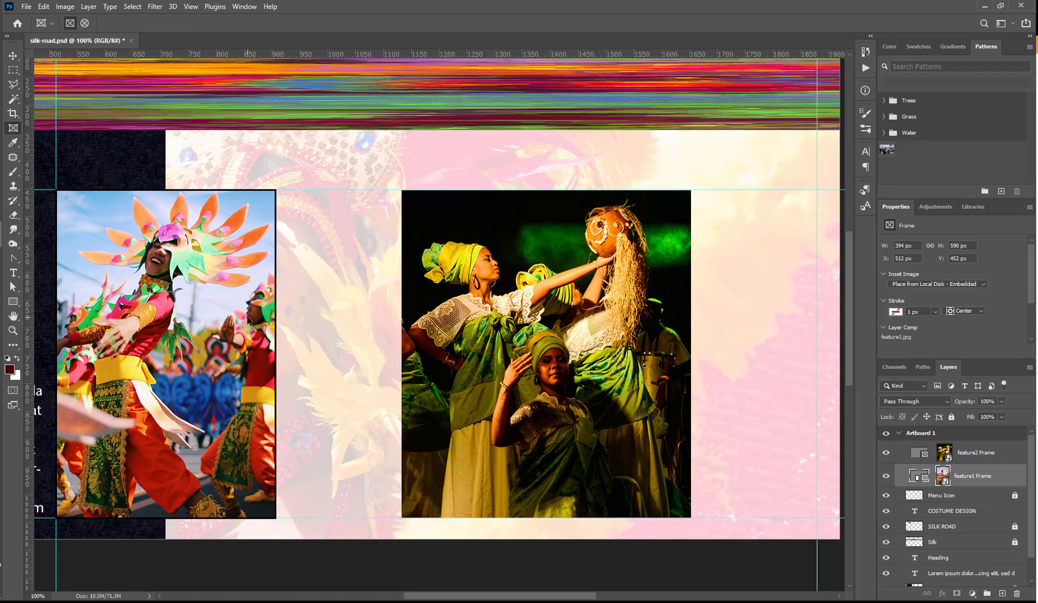
pyautogui.click(536, 272)
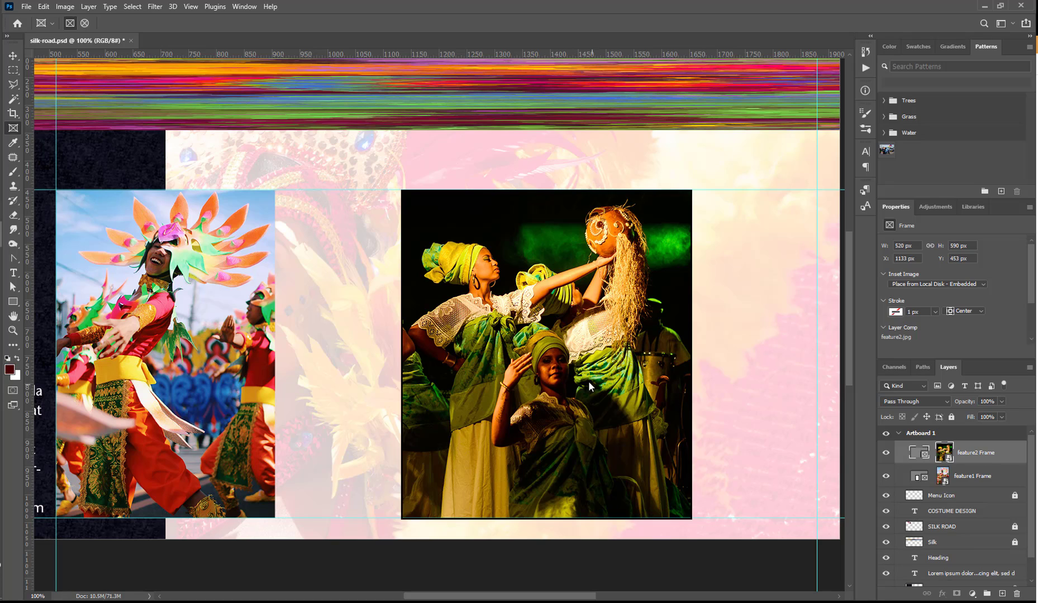
pyautogui.moveTo(602, 377); pyautogui.dragTo(473, 373)
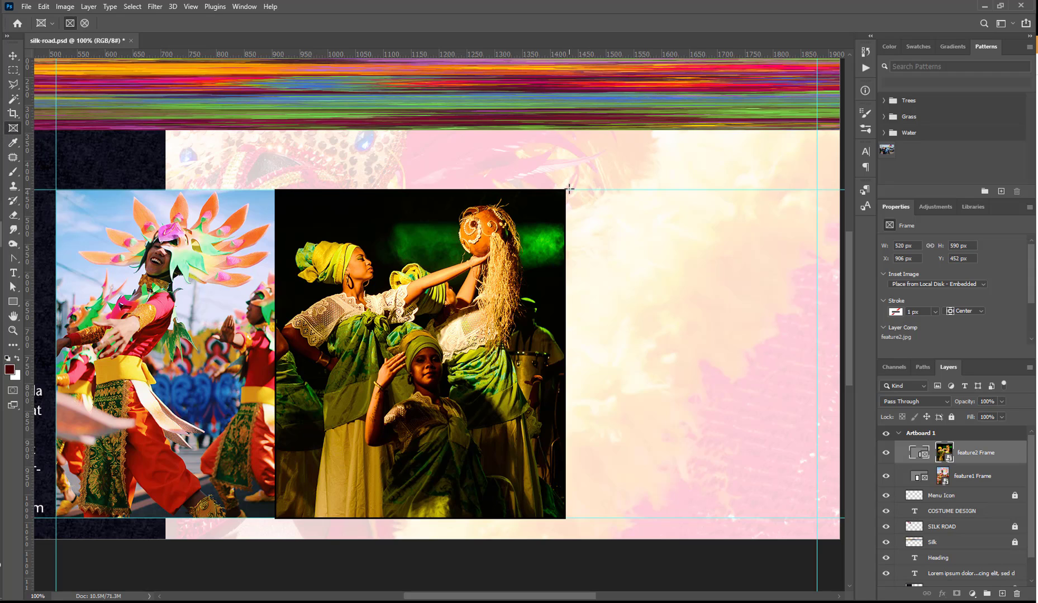
# Draw a 454 by 590 px frame from feature2 to the far guide and place feature3.jpg in it as an embedded image.
pyautogui.moveTo(568, 191); pyautogui.dragTo(817, 518)
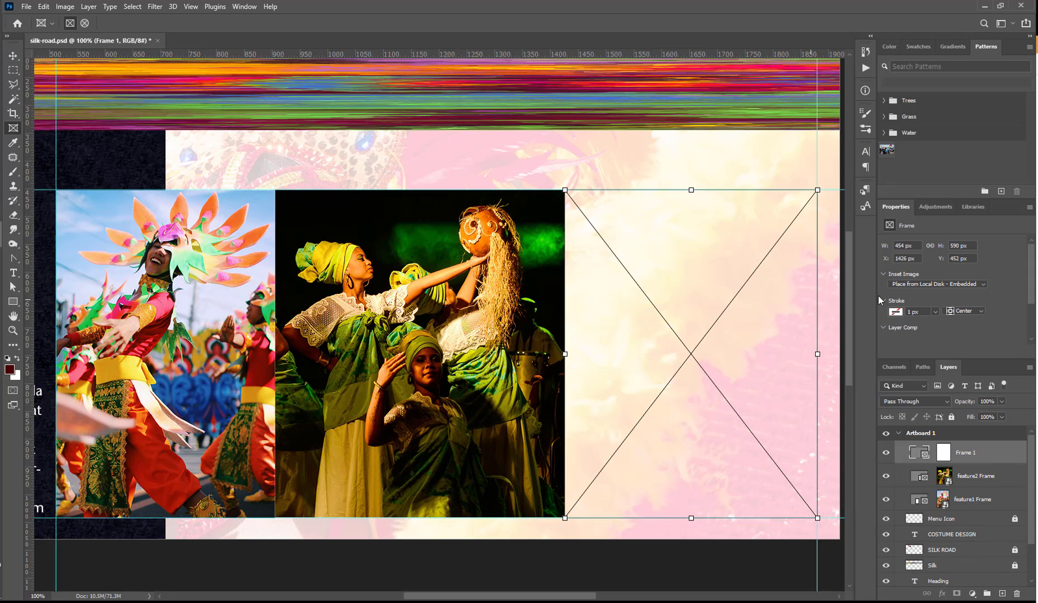
pyautogui.click(942, 287)
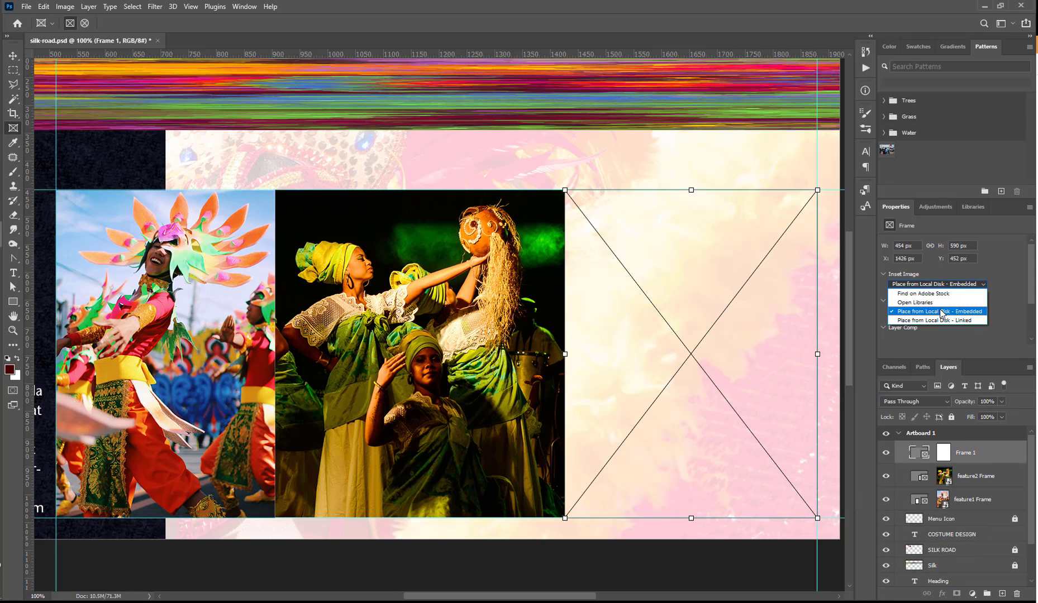
pyautogui.click(943, 313)
pyautogui.click(316, 157)
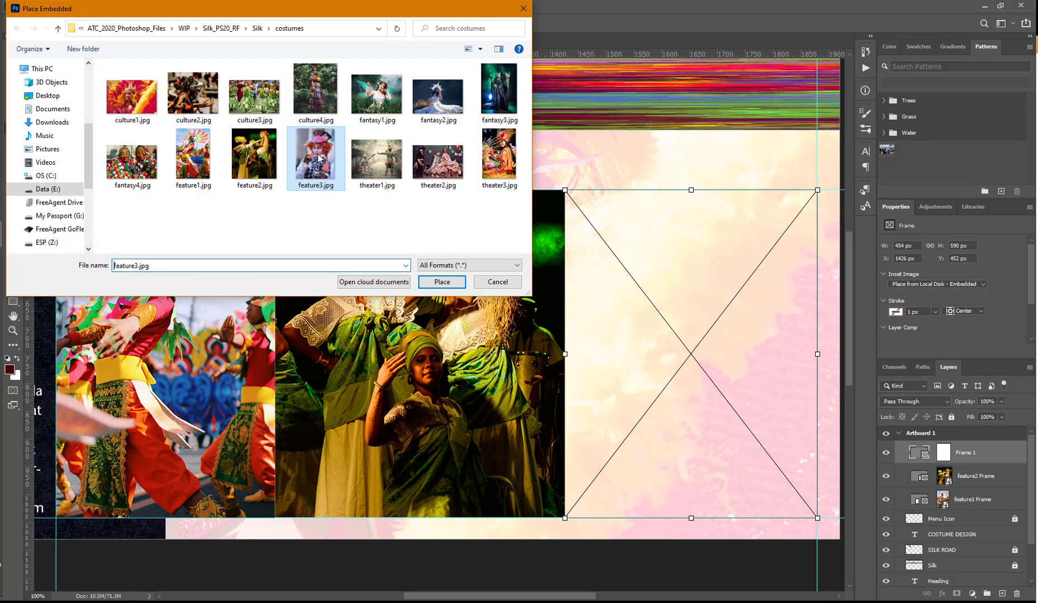
pyautogui.click(442, 284)
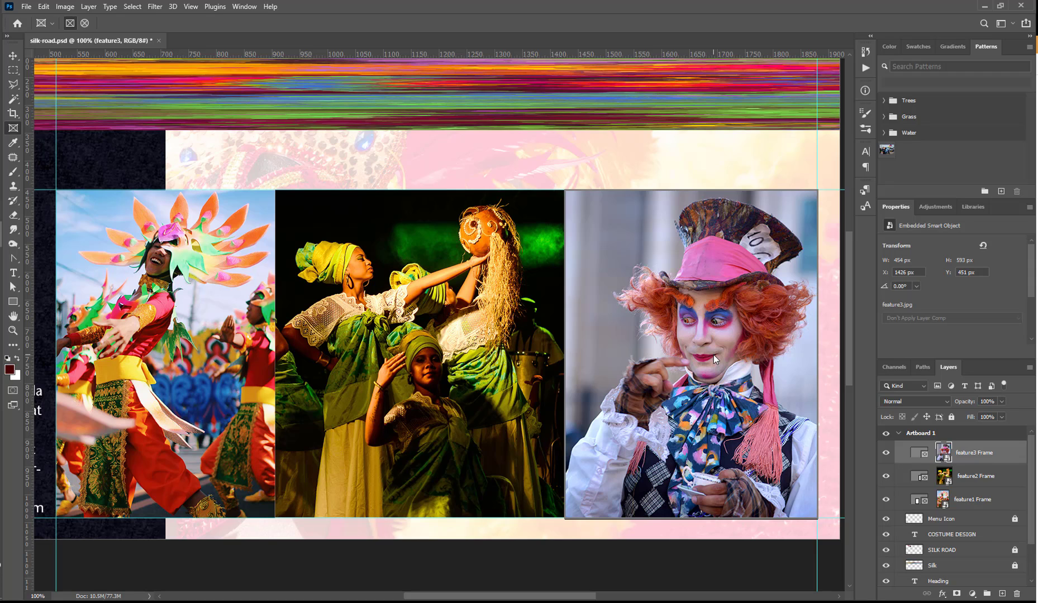
# Scale the feature3 image inside its frame proportionally to a height of 590 px.
pyautogui.hotkey('ctrl', 't')
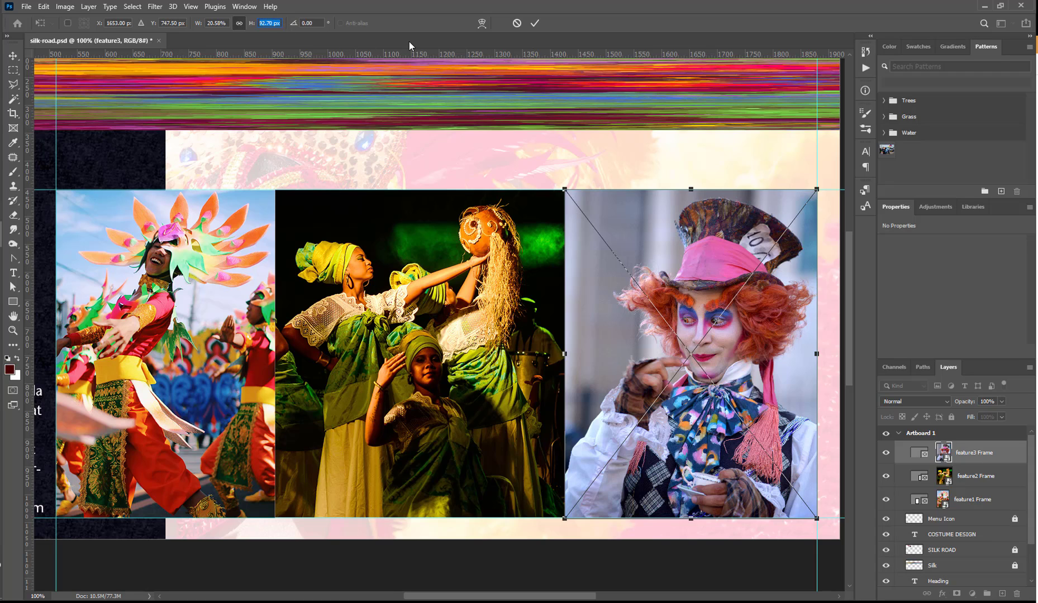
pyautogui.write('5')
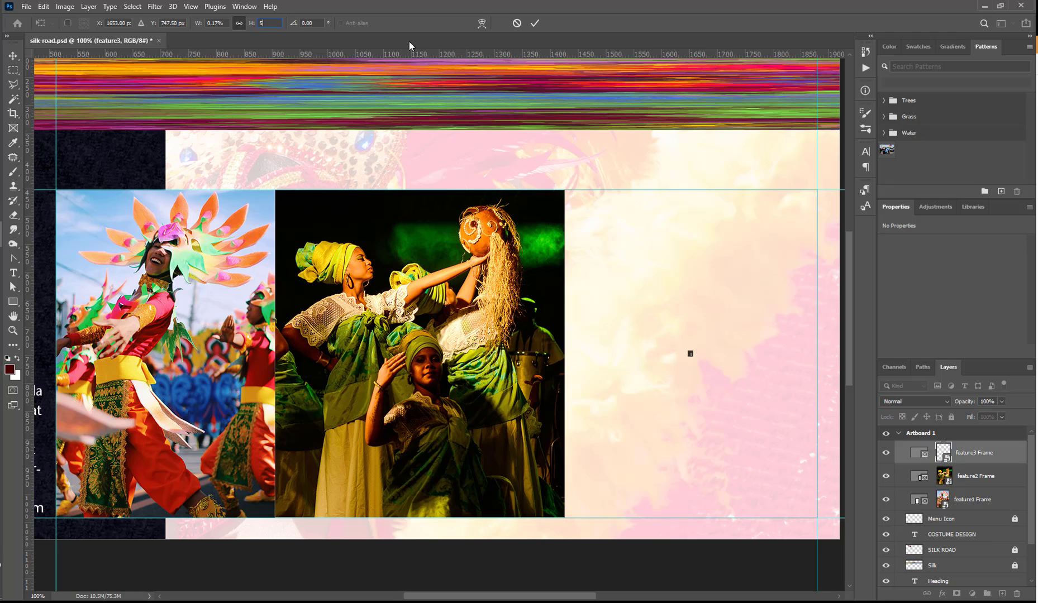
pyautogui.write('90')
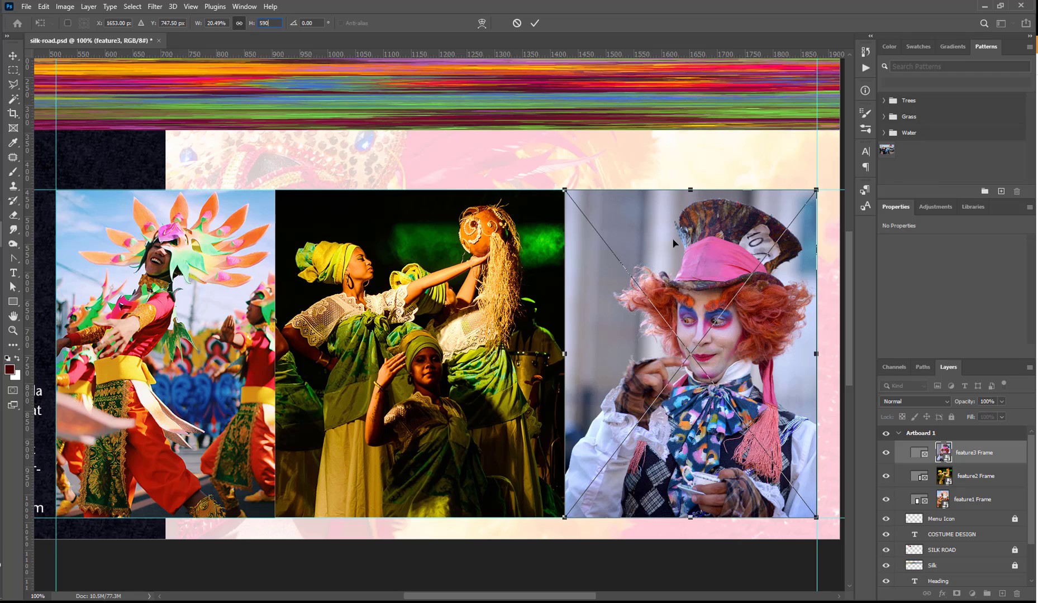
# Trim the feature3 frame's sides to the image's edges, making the frame 453 px wide.
pyautogui.click(915, 454)
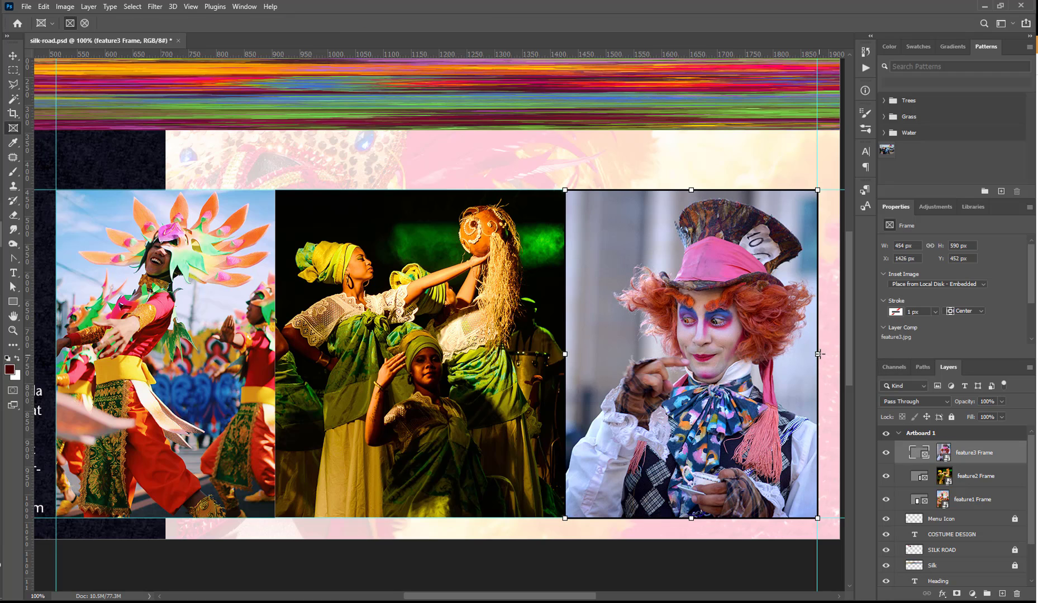
pyautogui.moveTo(818, 354); pyautogui.dragTo(818, 354)
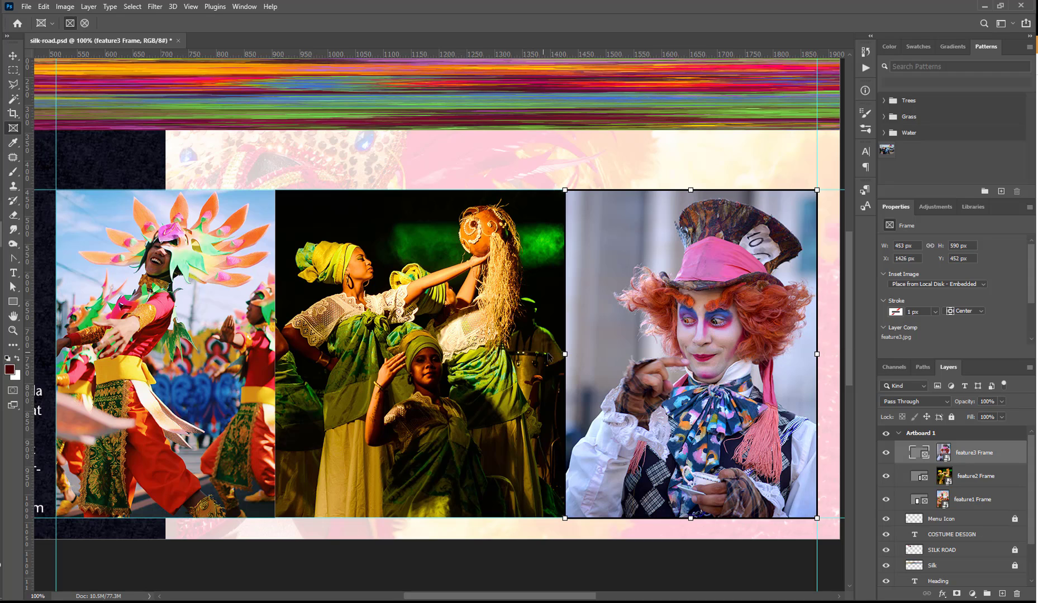
pyautogui.moveTo(565, 354); pyautogui.dragTo(567, 354)
# Align the feature1, feature2 and feature3 frames by their top edges and distribute them horizontally.
pyautogui.click(975, 454)
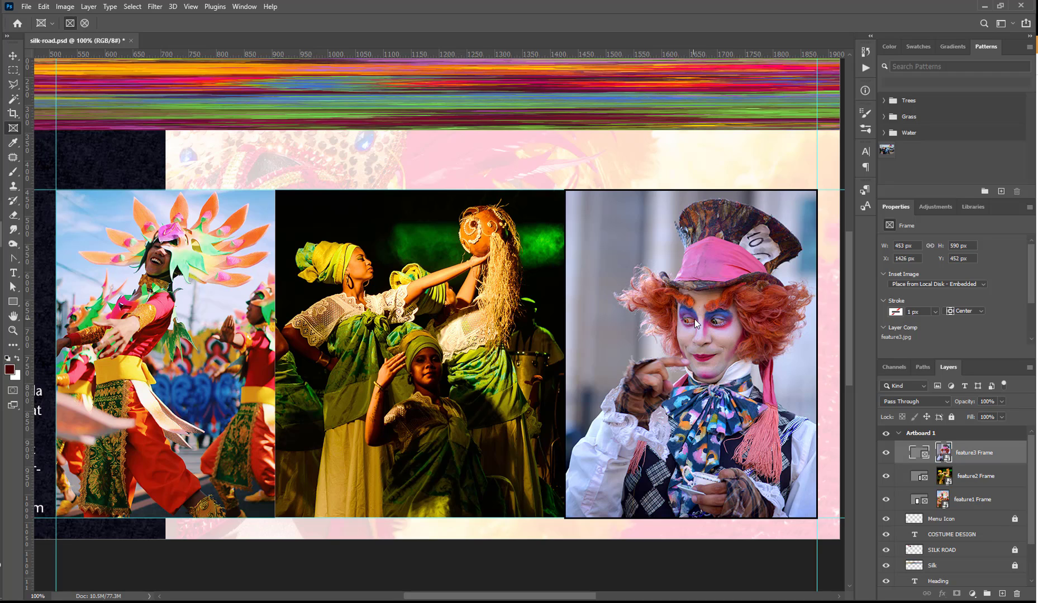
pyautogui.keyDown('shift'); pyautogui.click(976, 476); pyautogui.keyUp('shift')
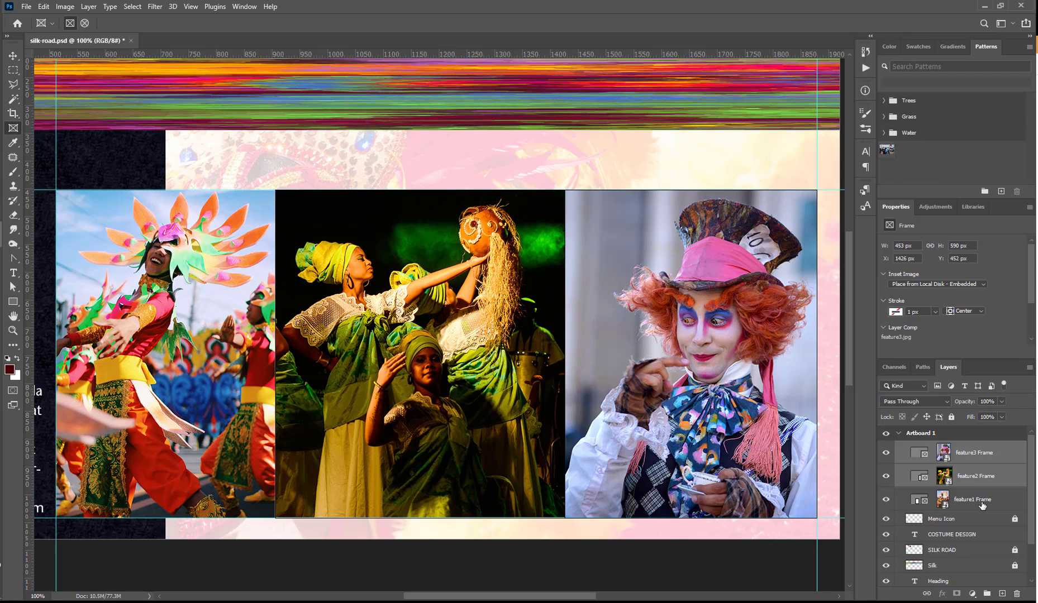
pyautogui.keyDown('shift'); pyautogui.click(983, 503); pyautogui.keyUp('shift')
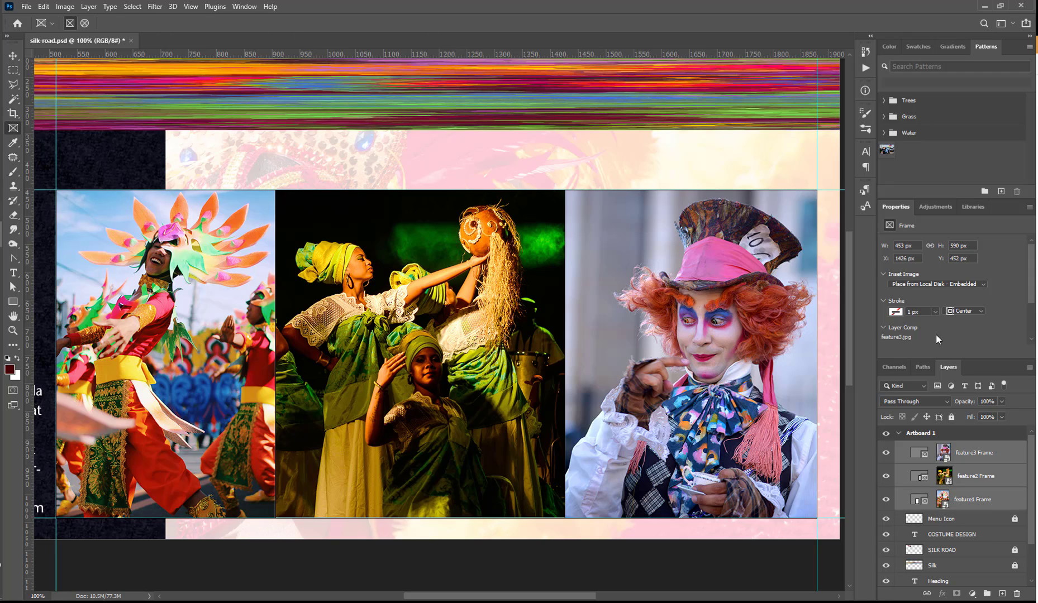
pyautogui.click(12, 56)
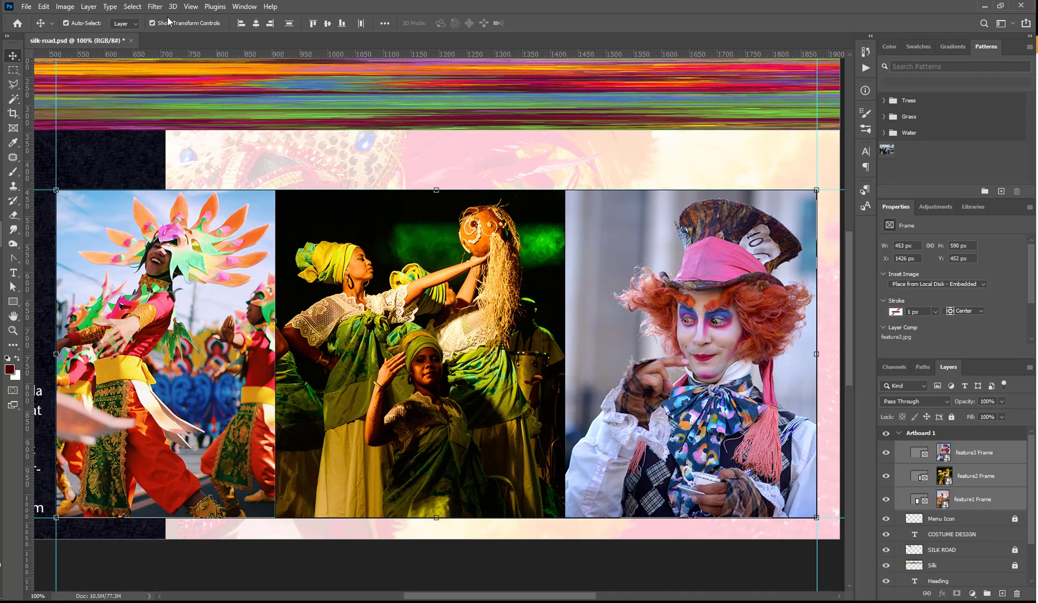
pyautogui.click(313, 25)
pyautogui.click(361, 24)
# Save the silk-road.psd document with the three framed images.
pyautogui.click(25, 7)
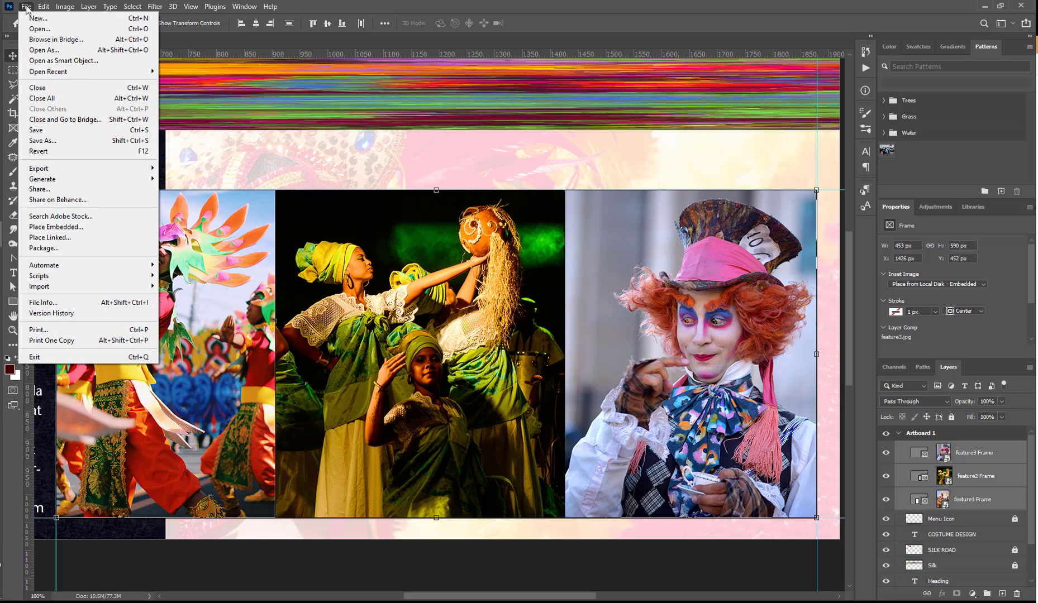
pyautogui.click(39, 133)
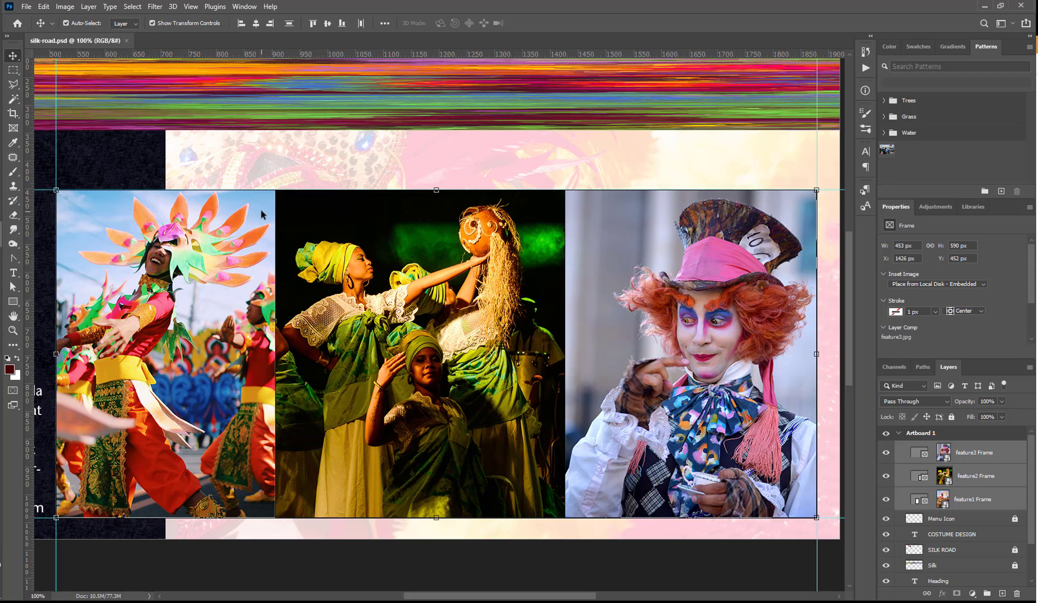
# Unlock the Silk layer and hide the guides on the artboard.
pyautogui.click(13, 330)
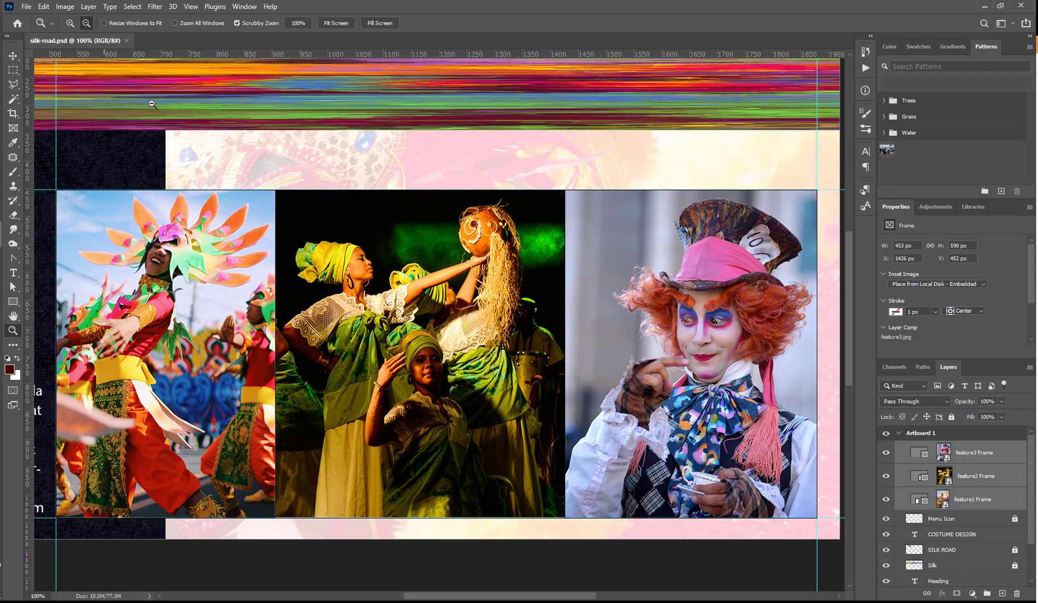
pyautogui.click(305, 197)
pyautogui.press('v')
pyautogui.click(722, 162)
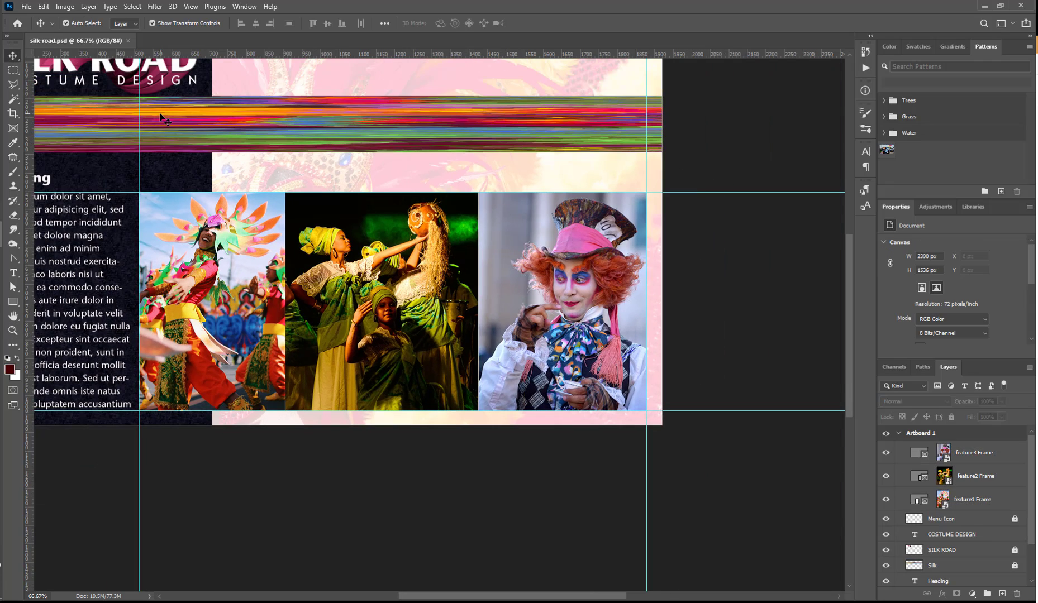
pyautogui.moveTo(242, 159); pyautogui.dragTo(370, 250)
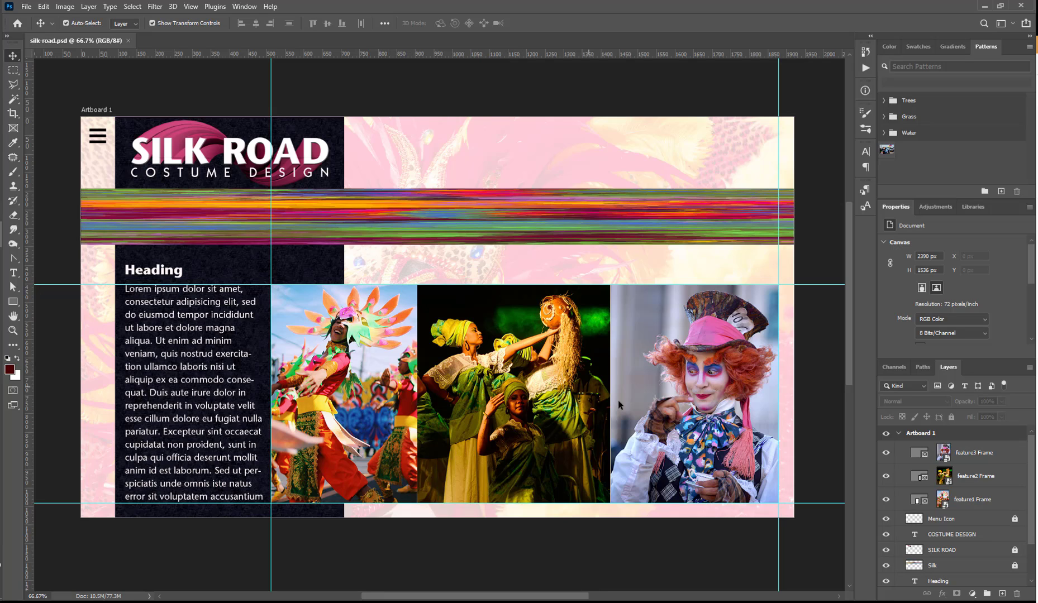
pyautogui.click(1016, 566)
pyautogui.click(191, 6)
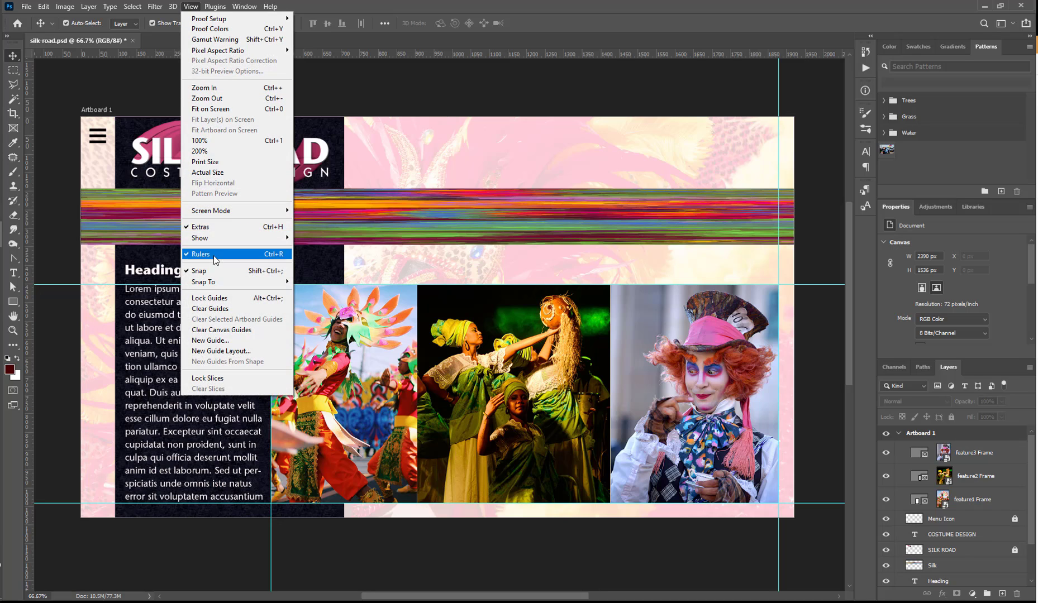
pyautogui.moveTo(220, 239)
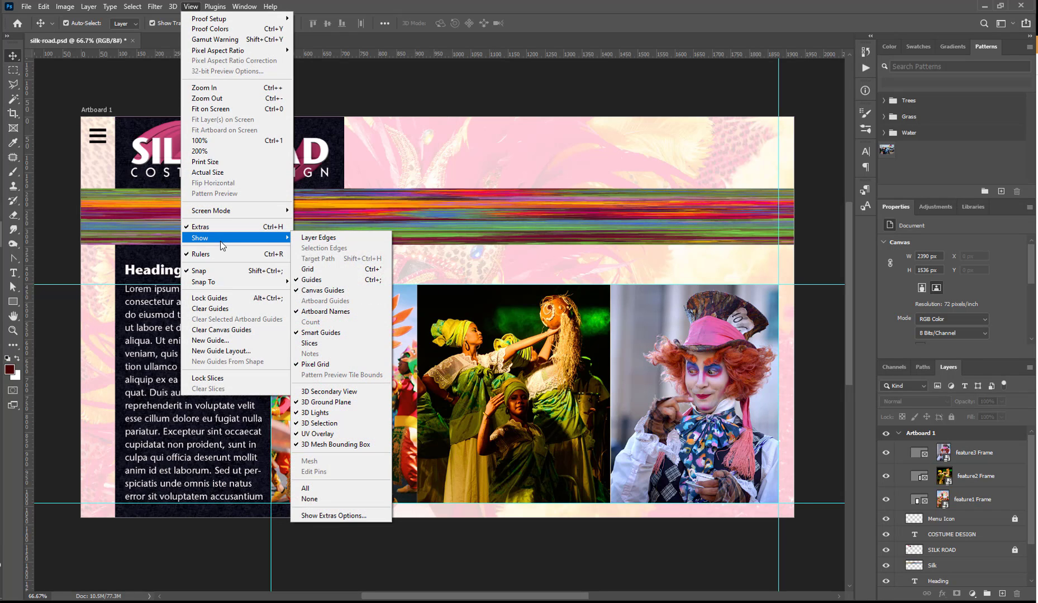
pyautogui.click(322, 280)
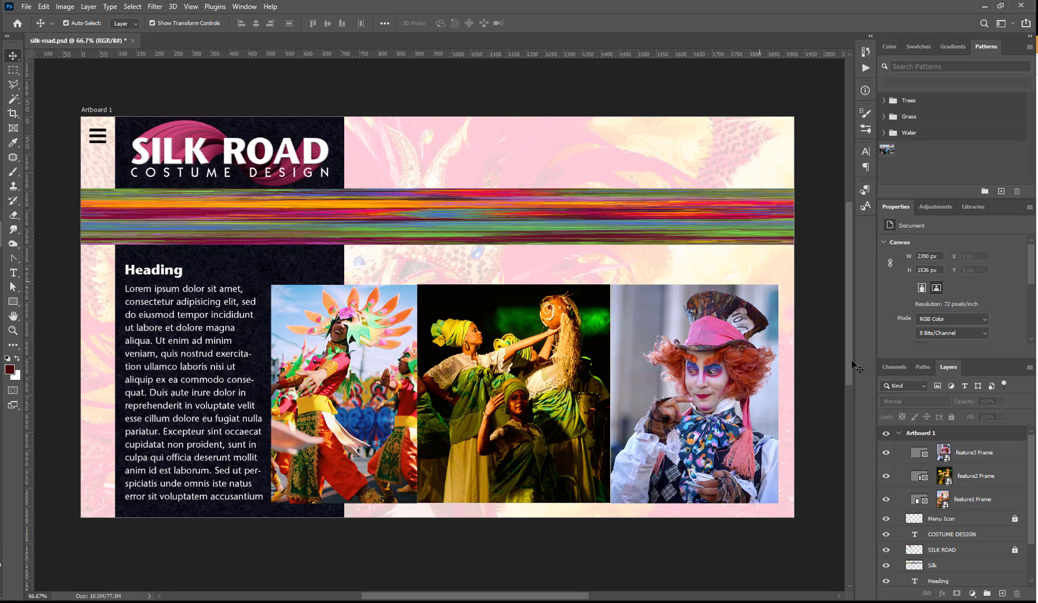
# Convert the Silk layer to a Smart Object.
pyautogui.scroll(-1, 975, 508)
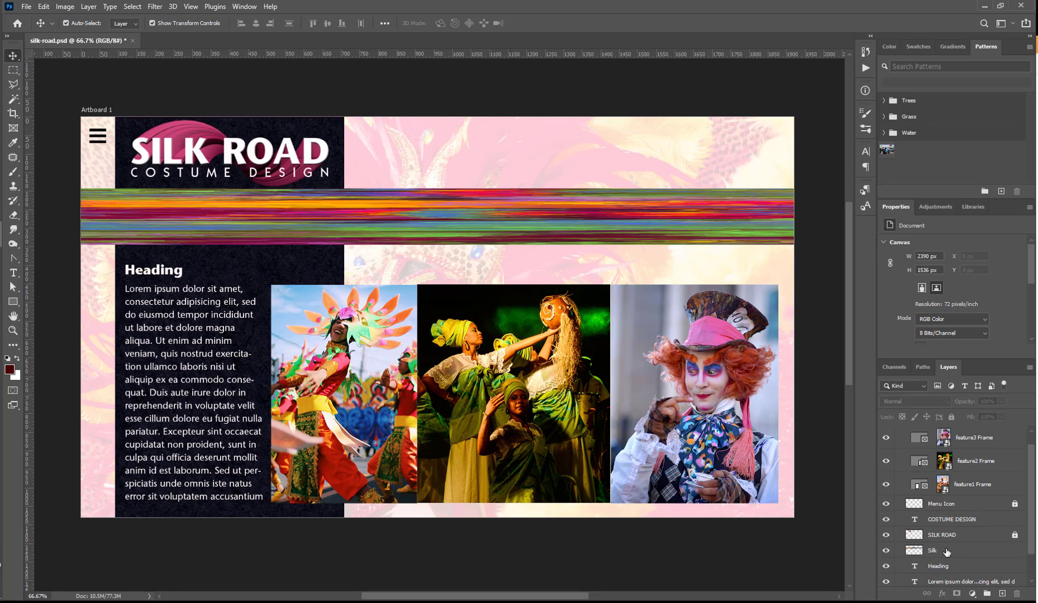
pyautogui.rightClick(946, 551)
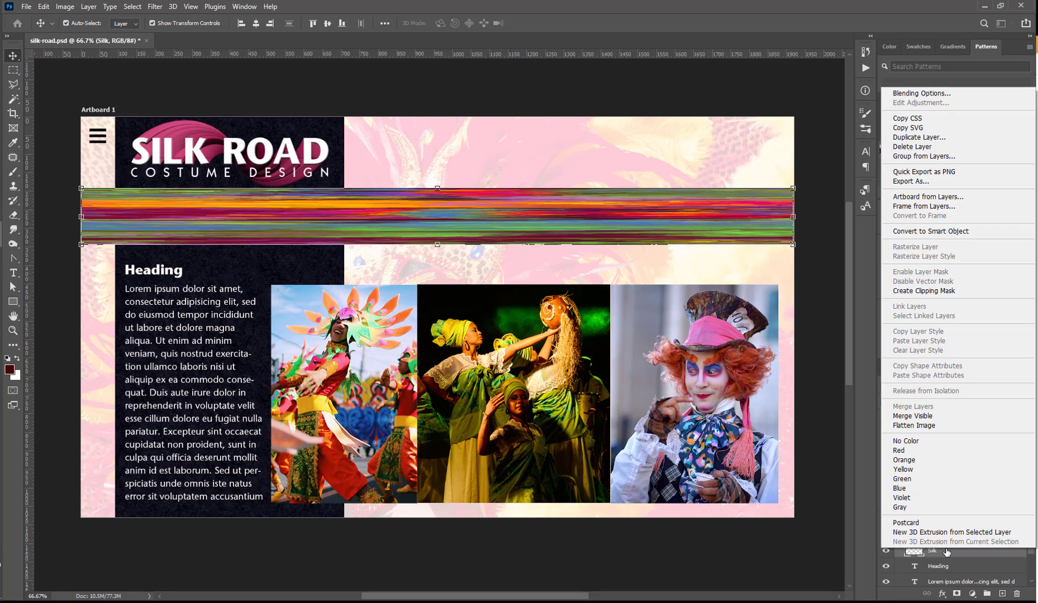
pyautogui.click(969, 230)
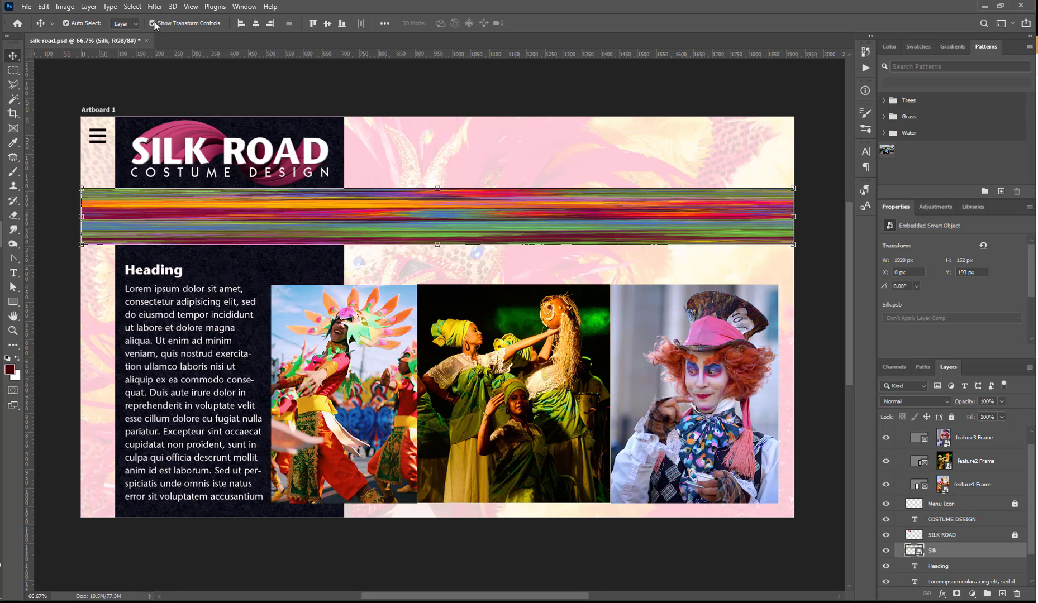
# Start a Puppet Warp on the Silk layer using Distort mode and Fewer Points density.
pyautogui.click(43, 6)
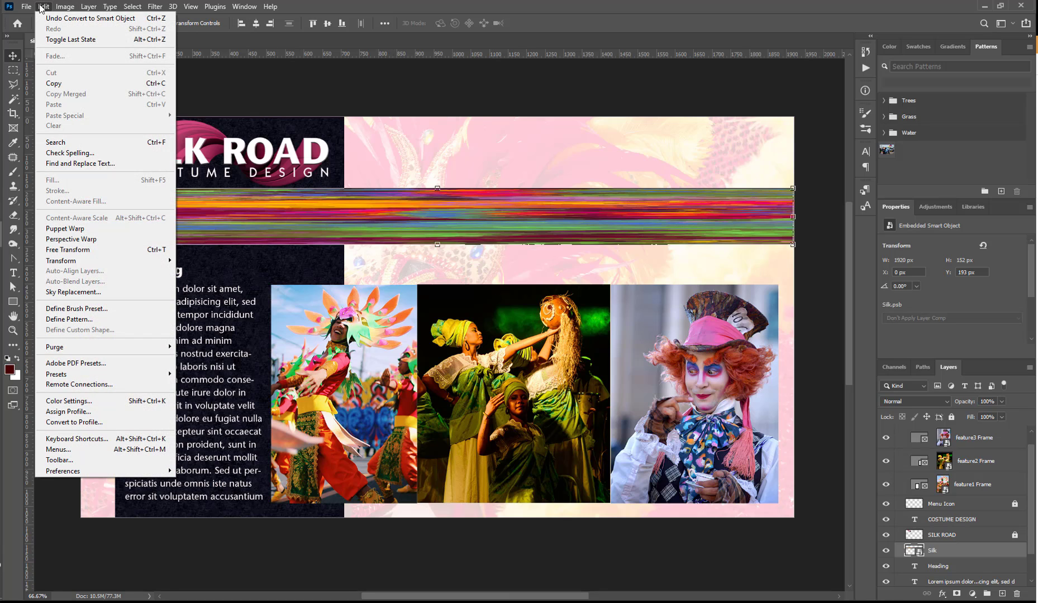
pyautogui.click(88, 229)
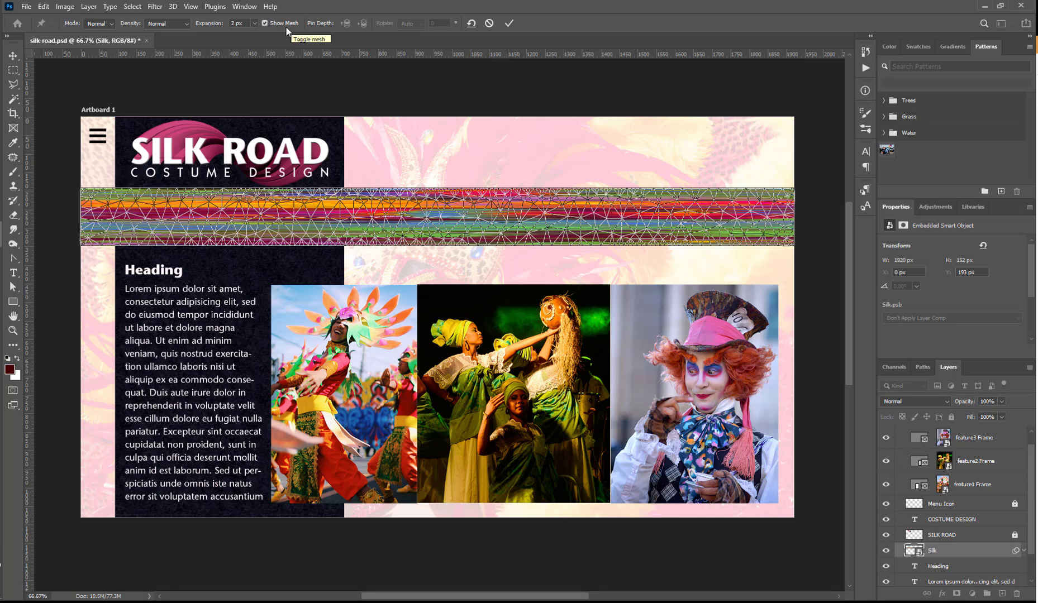
pyautogui.click(109, 24)
pyautogui.click(187, 23)
pyautogui.click(187, 35)
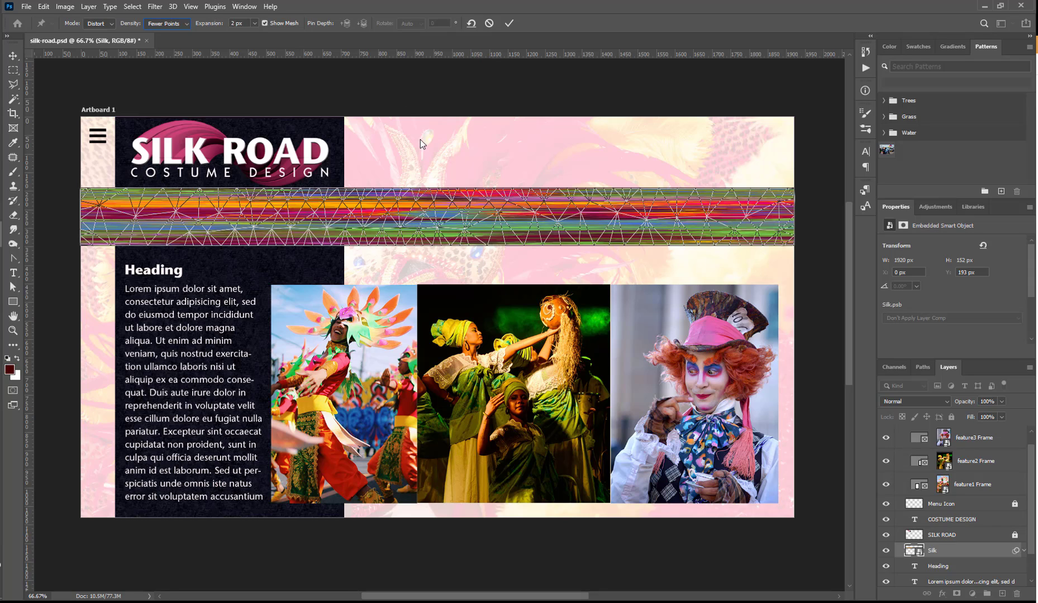
# Try to bend the silk band into a curve, pinning its centre and raising its upper-right corner and left end.
pyautogui.click(425, 215)
pyautogui.moveTo(796, 189); pyautogui.dragTo(793, 112)
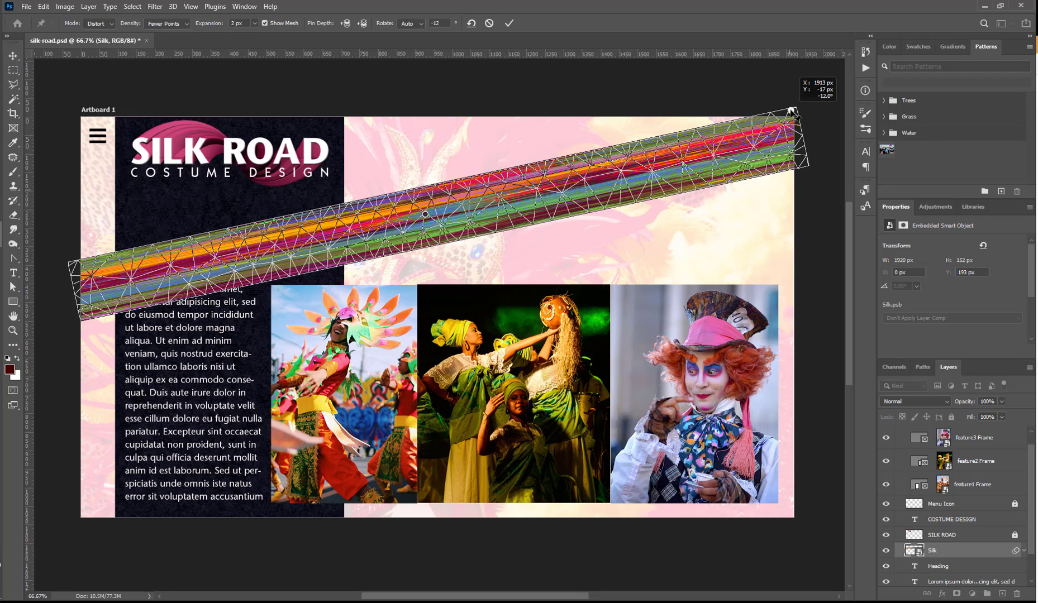
pyautogui.moveTo(791, 112); pyautogui.dragTo(793, 116)
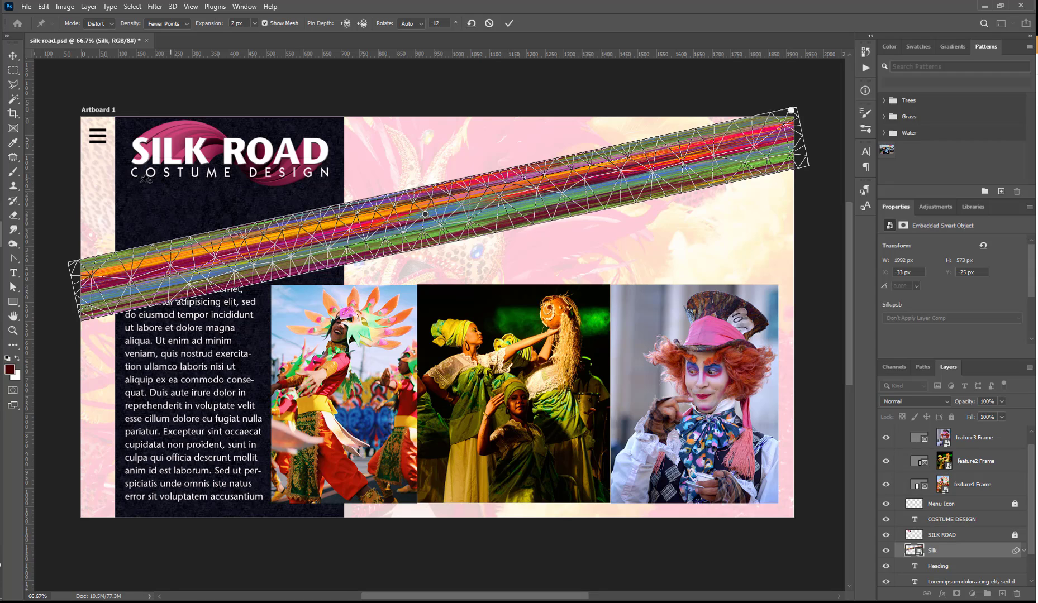
pyautogui.moveTo(72, 262); pyautogui.dragTo(69, 181)
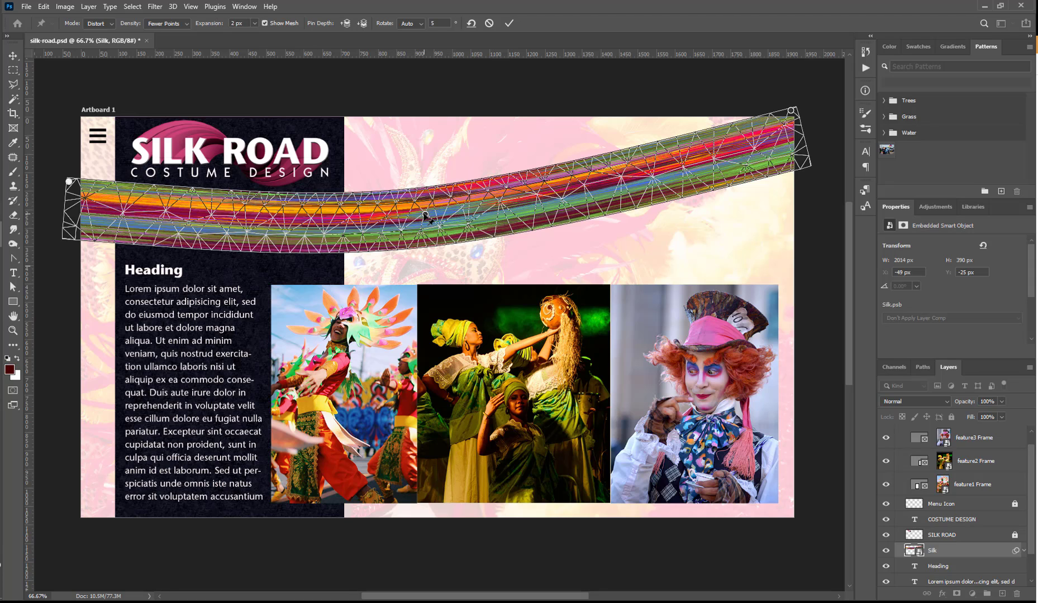
pyautogui.moveTo(425, 217); pyautogui.dragTo(394, 223)
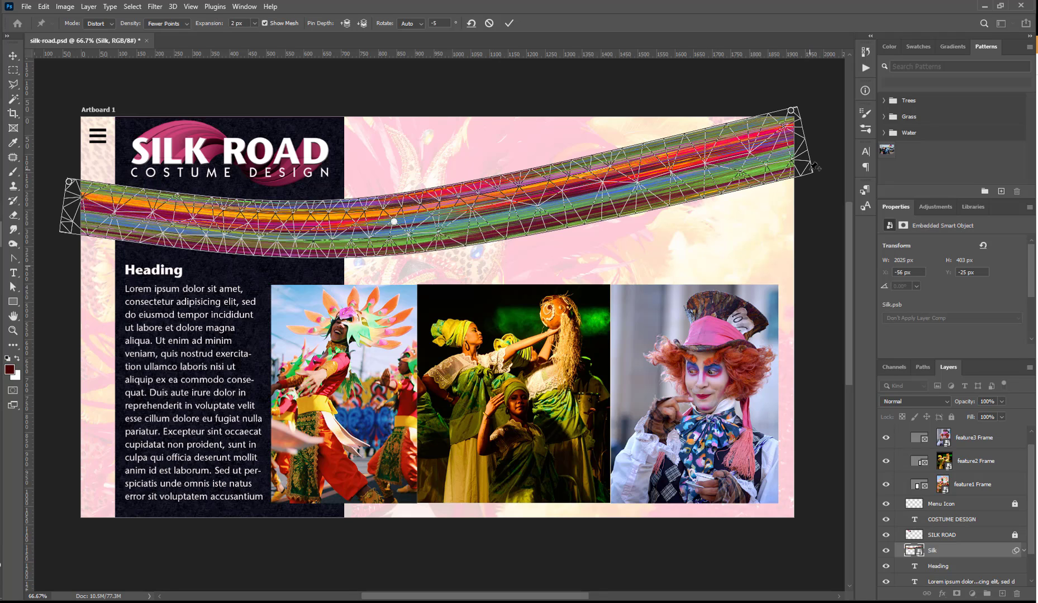
# Try to flare the silk's right end and shift its bend under the SILK ROAD logo, adding a pin mid-band.
pyautogui.moveTo(816, 172); pyautogui.dragTo(802, 241)
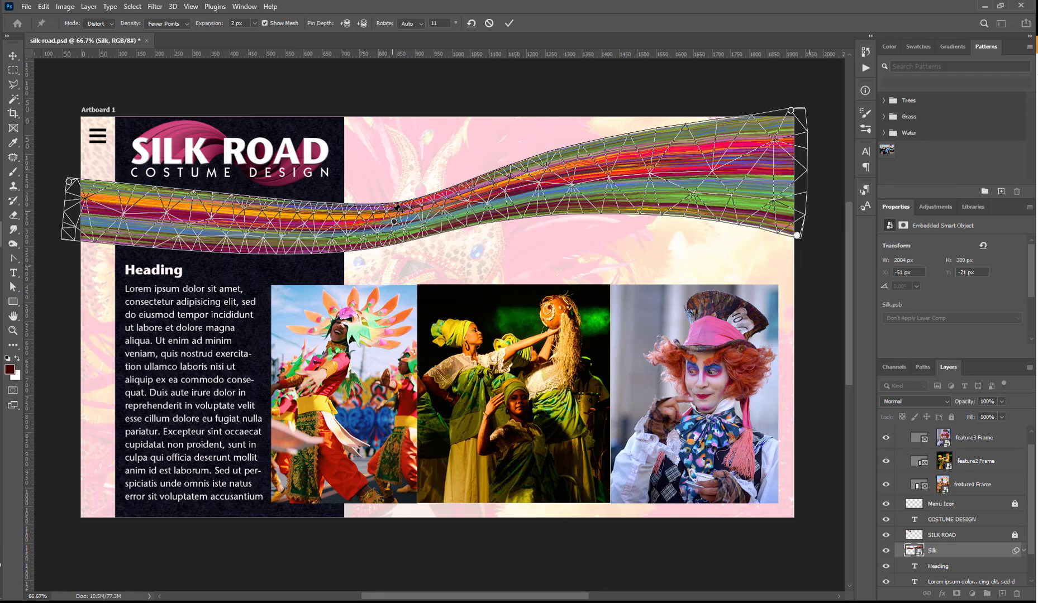
pyautogui.moveTo(392, 224); pyautogui.dragTo(270, 227)
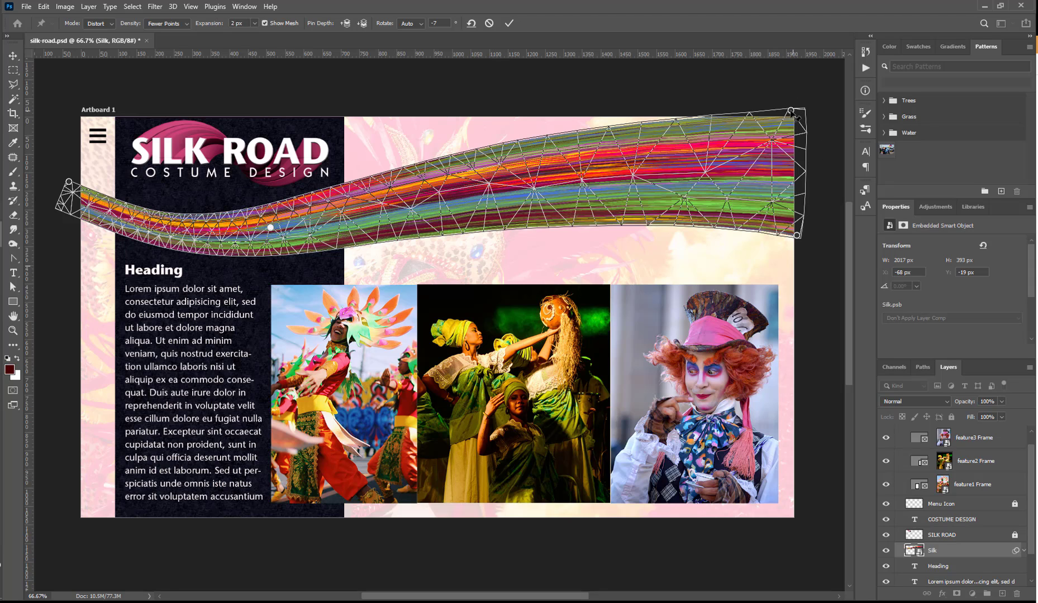
pyautogui.moveTo(792, 110); pyautogui.dragTo(799, 114)
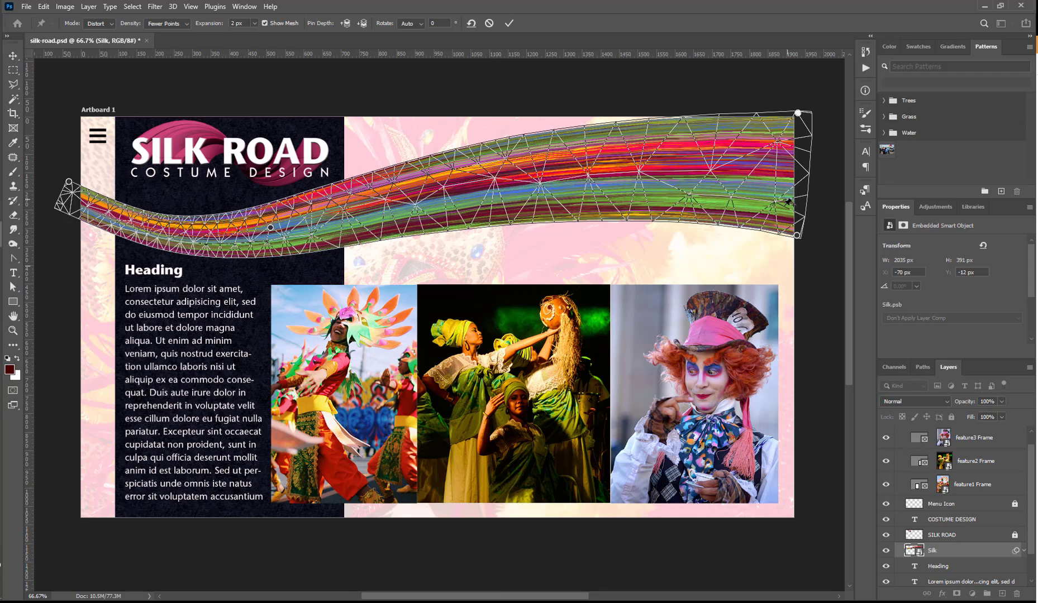
pyautogui.moveTo(798, 237); pyautogui.dragTo(798, 263)
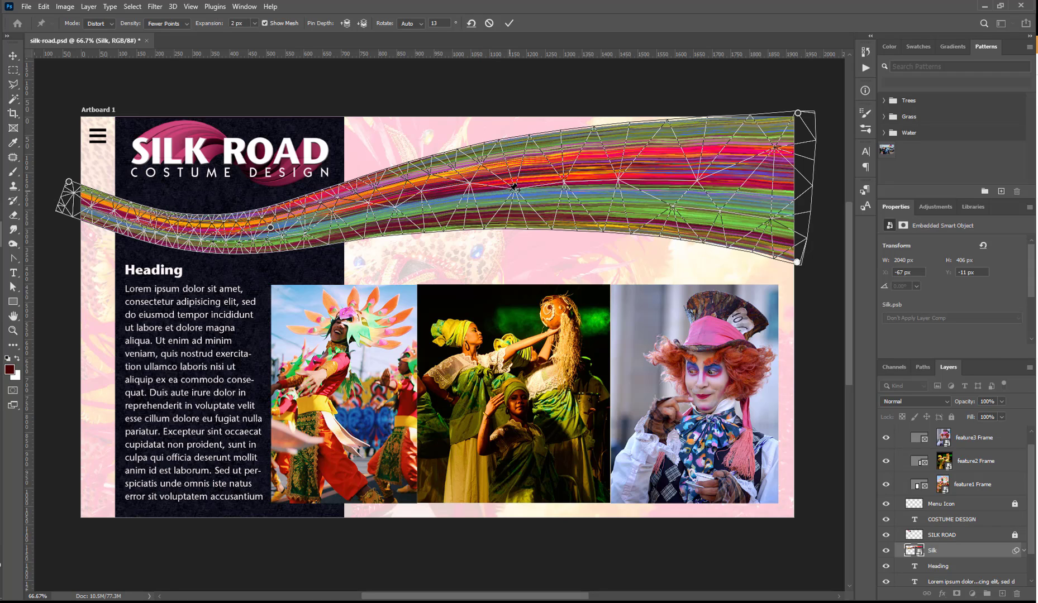
pyautogui.moveTo(475, 183); pyautogui.dragTo(464, 179)
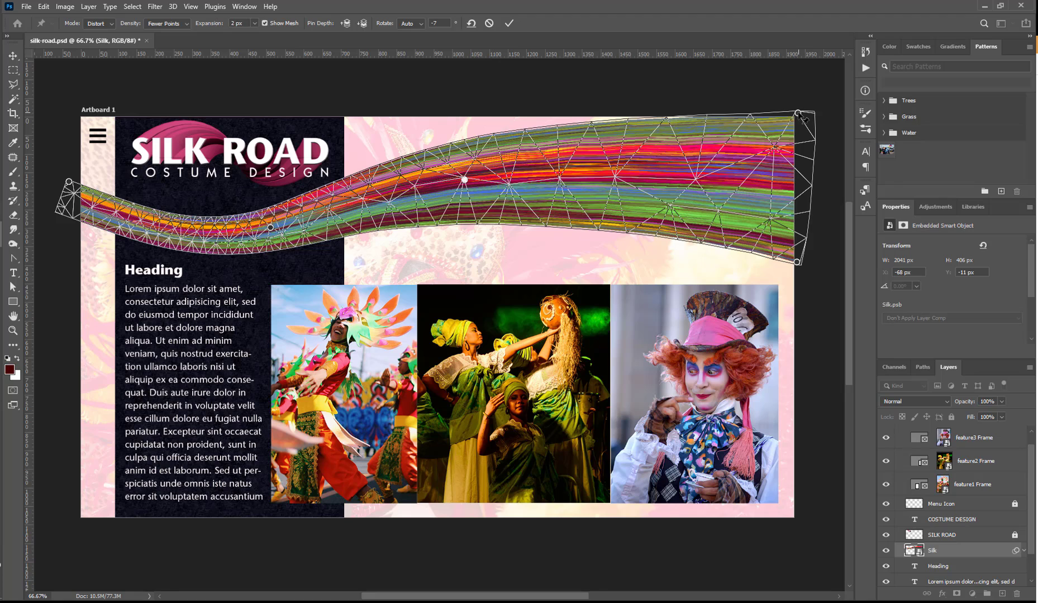
pyautogui.moveTo(798, 114); pyautogui.dragTo(795, 125)
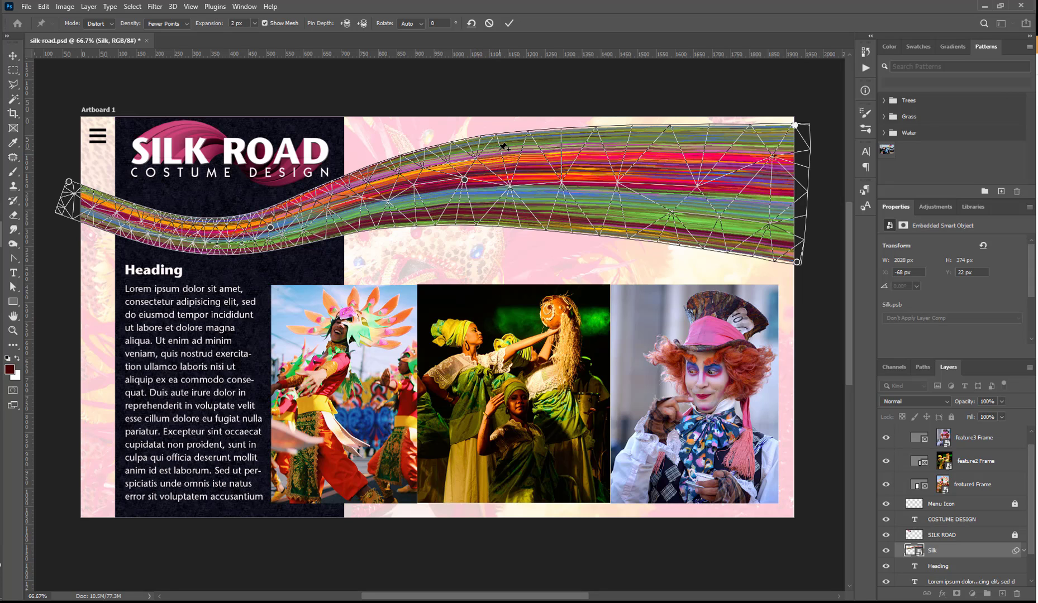
# Try to reshape the silk's middle bend with extra pins, undo a misplaced adjustment, and cancel the Puppet Warp.
pyautogui.moveTo(480, 154); pyautogui.dragTo(474, 158)
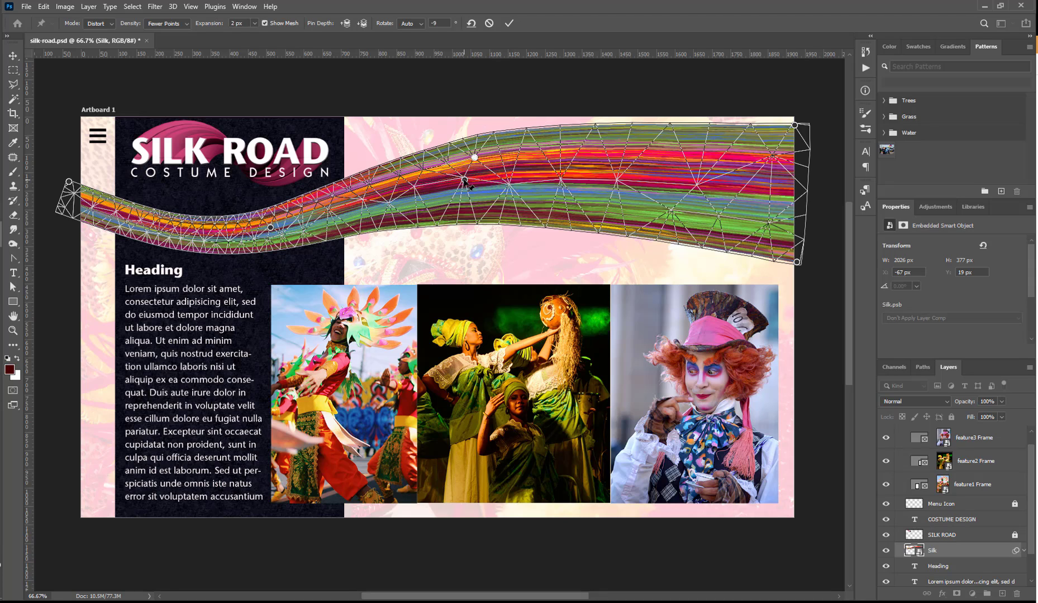
pyautogui.moveTo(464, 180); pyautogui.dragTo(468, 170)
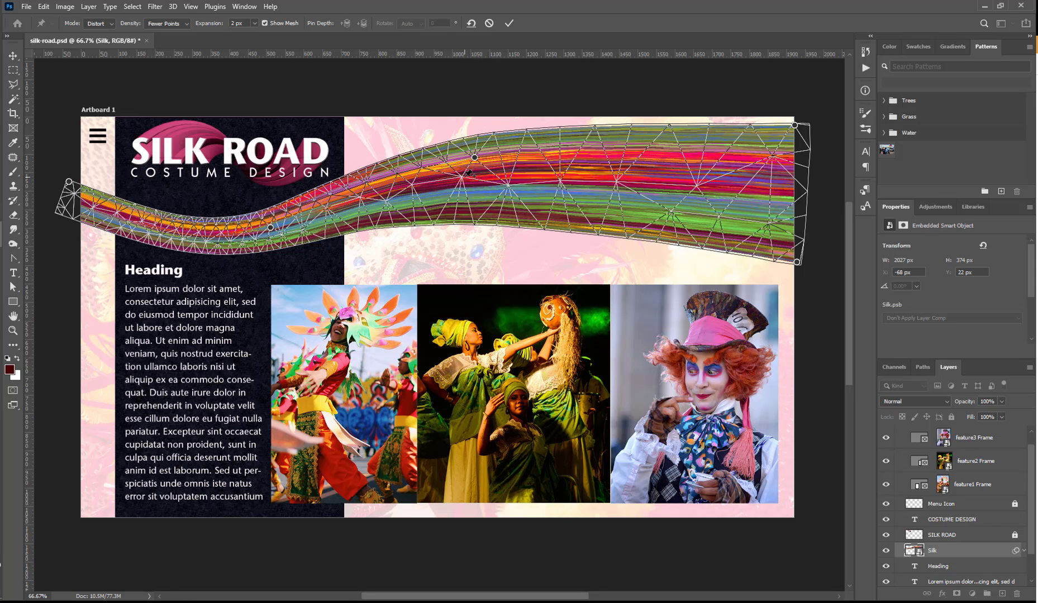
pyautogui.click(462, 178)
pyautogui.moveTo(472, 173)
pyautogui.mouseDown()
pyautogui.moveTo(464, 194)
pyautogui.moveTo(483, 171)
pyautogui.mouseUp()
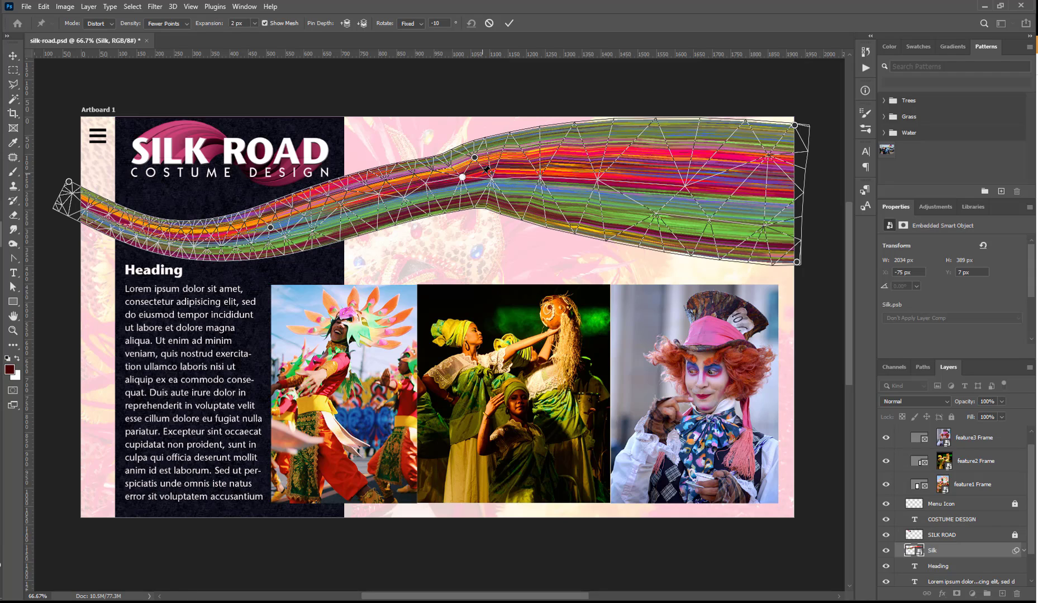
pyautogui.hotkey('ctrl', 'z')
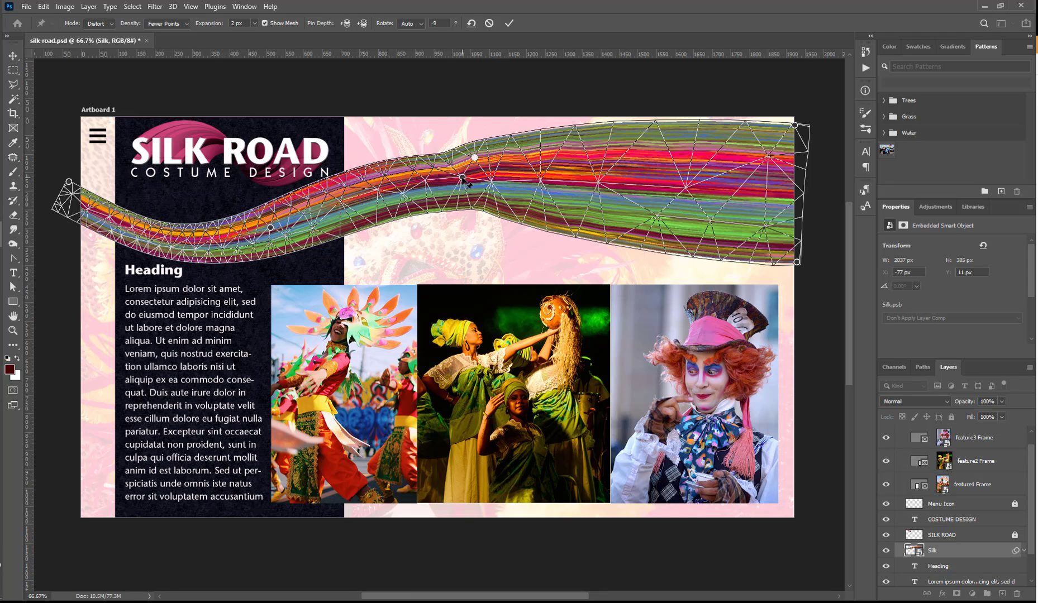
pyautogui.moveTo(462, 178); pyautogui.dragTo(483, 164)
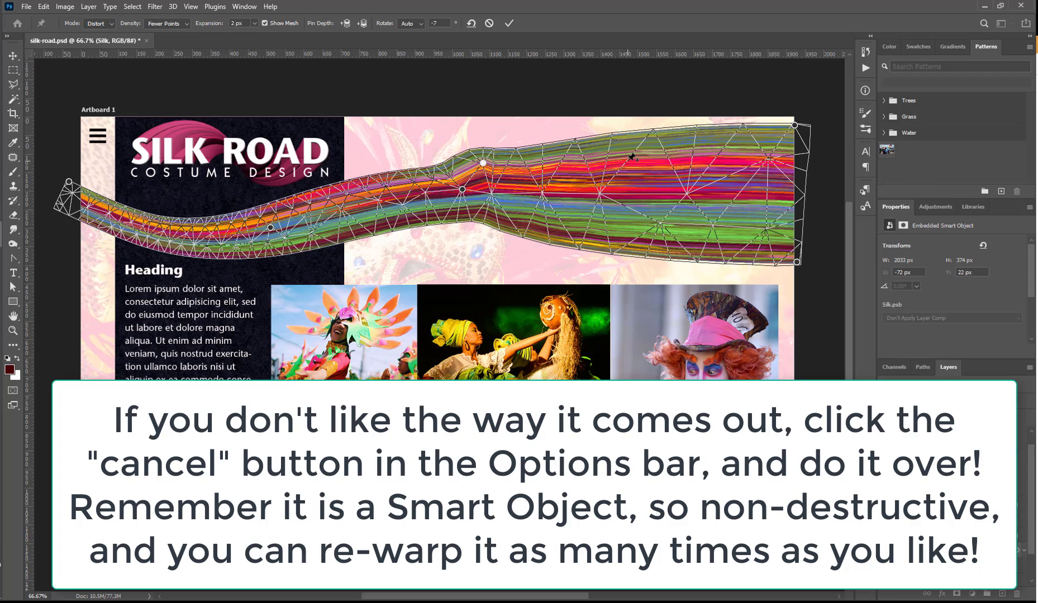
pyautogui.click(489, 23)
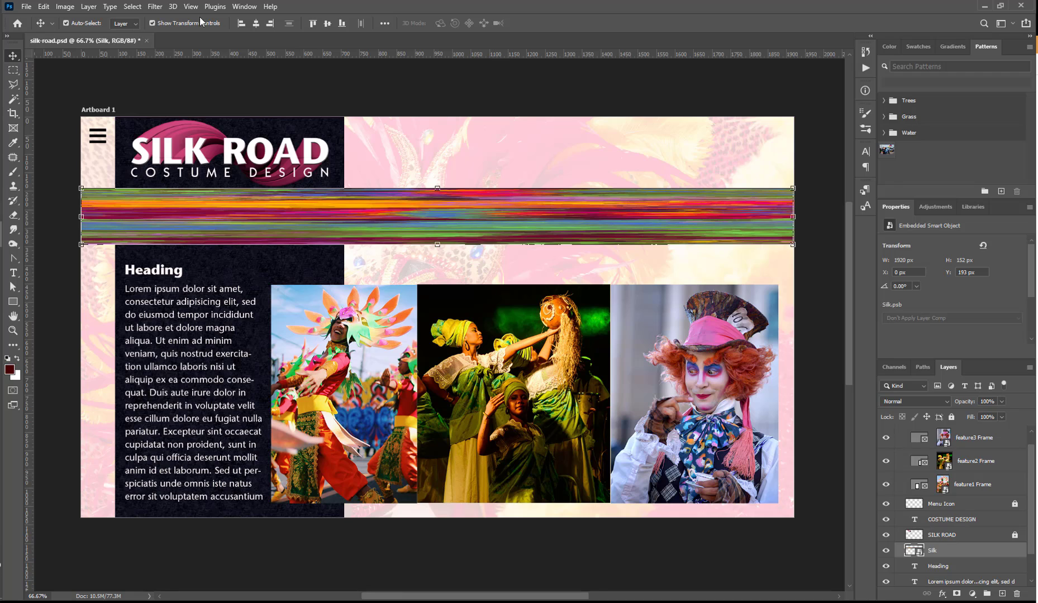
# Start a fresh Puppet Warp on the Silk Smart Object with Distort mode and Fewer Points density.
pyautogui.click(43, 6)
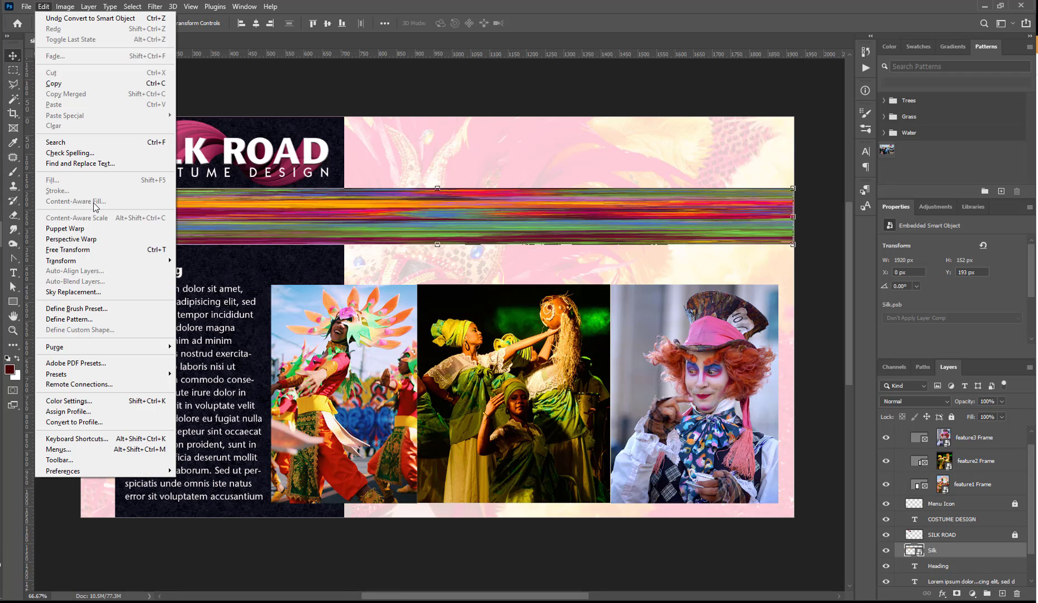
pyautogui.click(64, 228)
pyautogui.click(99, 23)
pyautogui.click(98, 52)
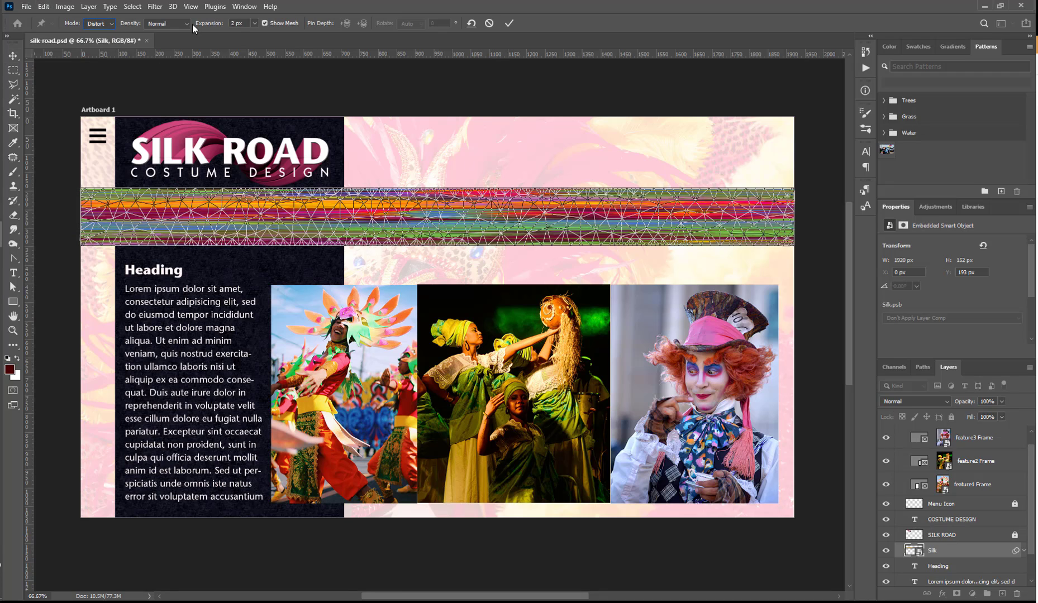
pyautogui.click(188, 24)
pyautogui.click(180, 33)
# Pin the silk band's centre and bend it upward by raising its upper-right corner to the artboard's top edge and levelling its left end.
pyautogui.click(440, 218)
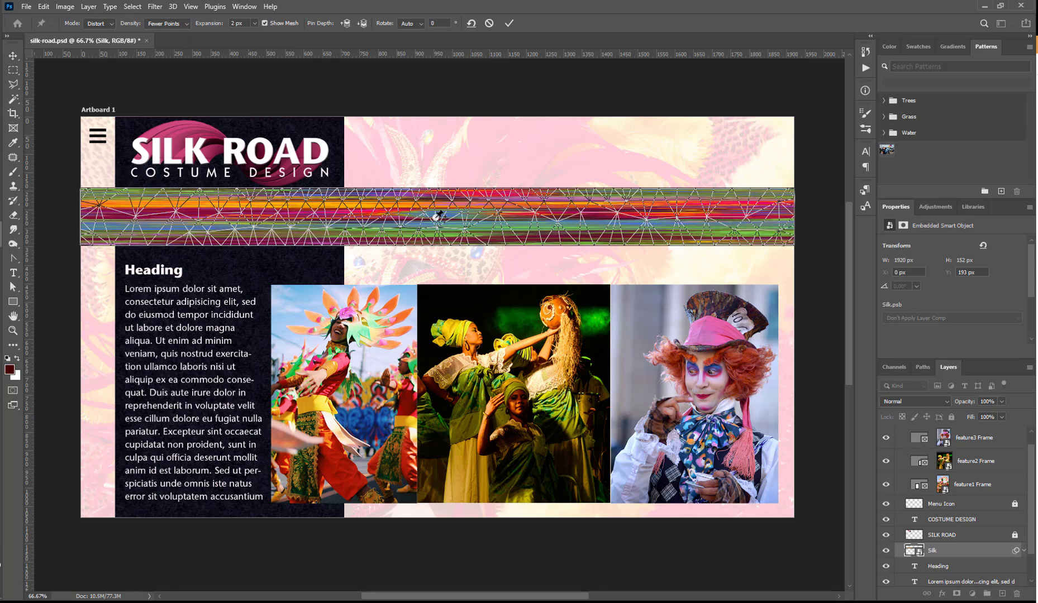
pyautogui.moveTo(798, 191); pyautogui.dragTo(803, 116)
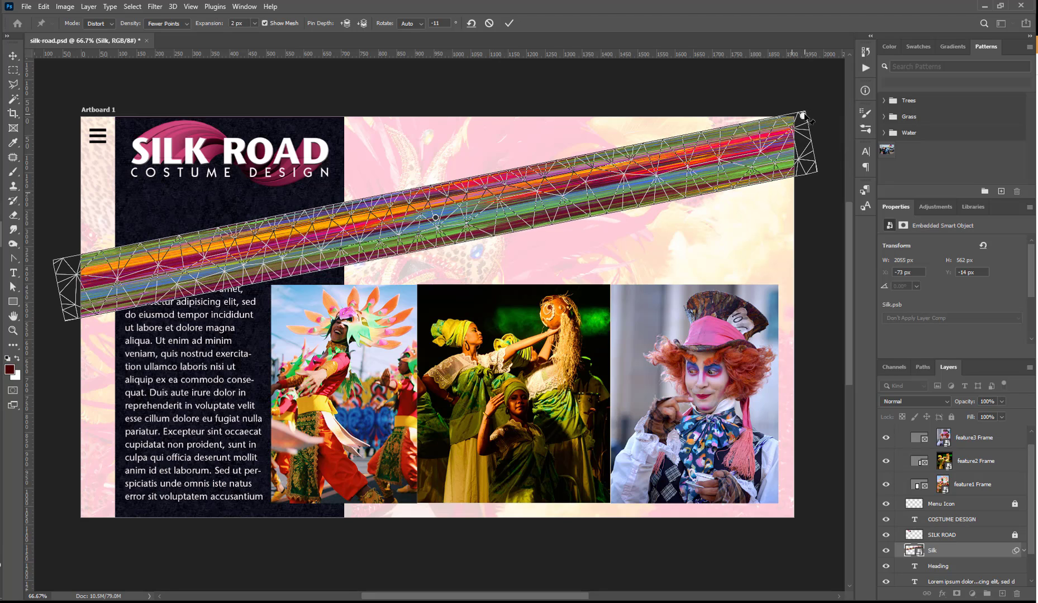
pyautogui.moveTo(64, 267); pyautogui.dragTo(78, 198)
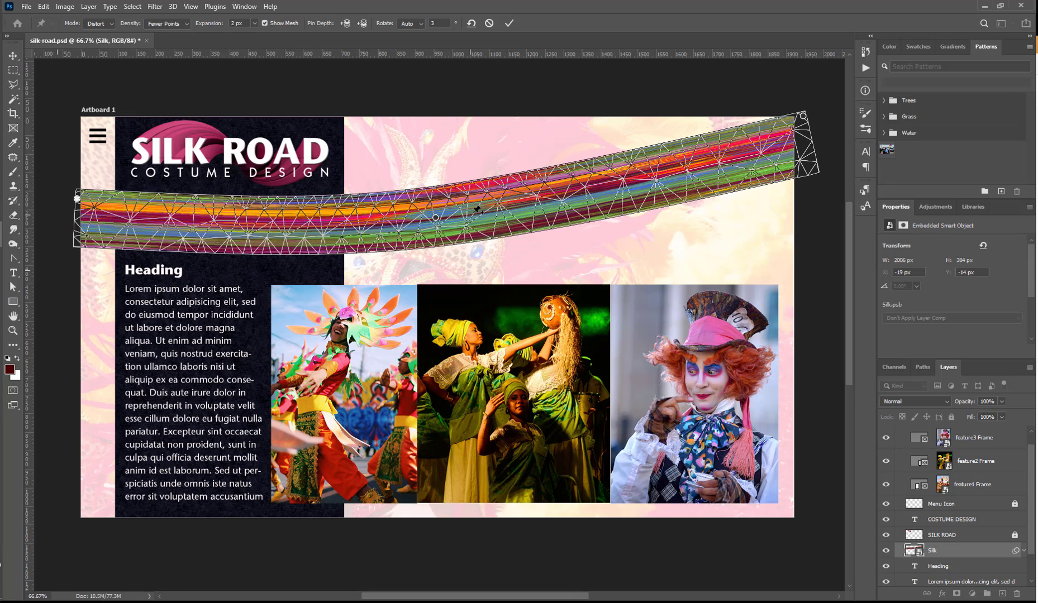
# Flare the silk's right end by pulling its lower corner down, and shift the centre pin under the SILK ROAD logo.
pyautogui.moveTo(818, 166); pyautogui.dragTo(798, 249)
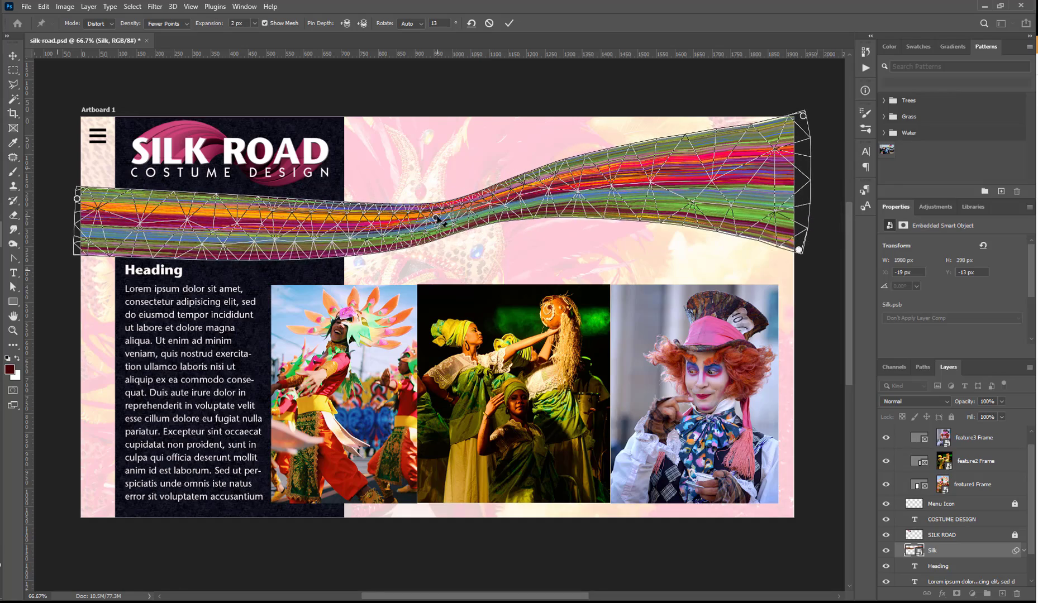
pyautogui.moveTo(436, 218); pyautogui.dragTo(274, 219)
pyautogui.moveTo(799, 250); pyautogui.dragTo(795, 269)
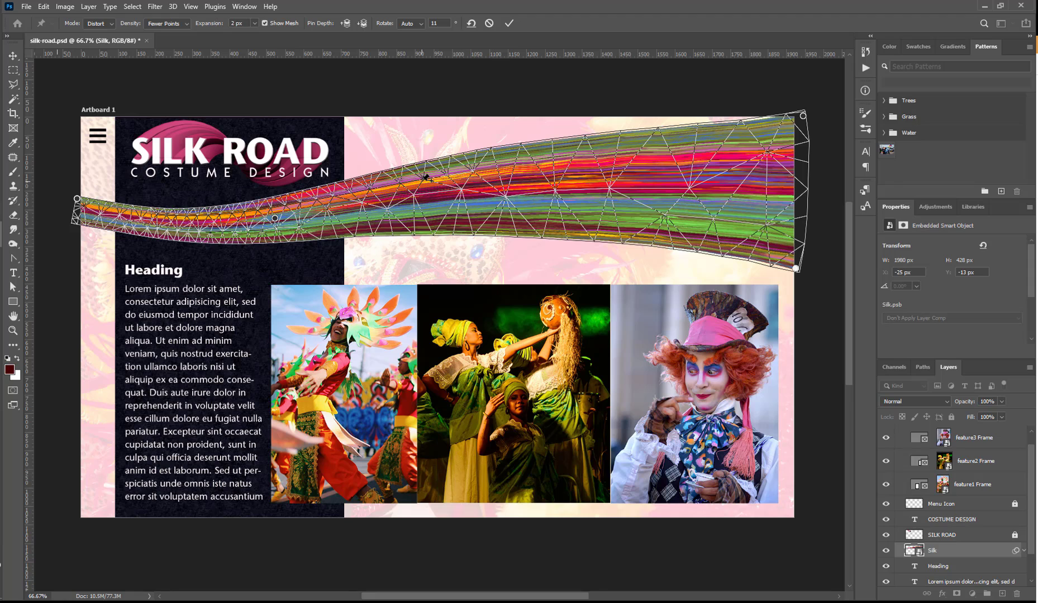
# Try to arch the middle of the silk with an extra pin and adjust the pin rotation, and undo these changes.
pyautogui.moveTo(464, 188); pyautogui.dragTo(457, 169)
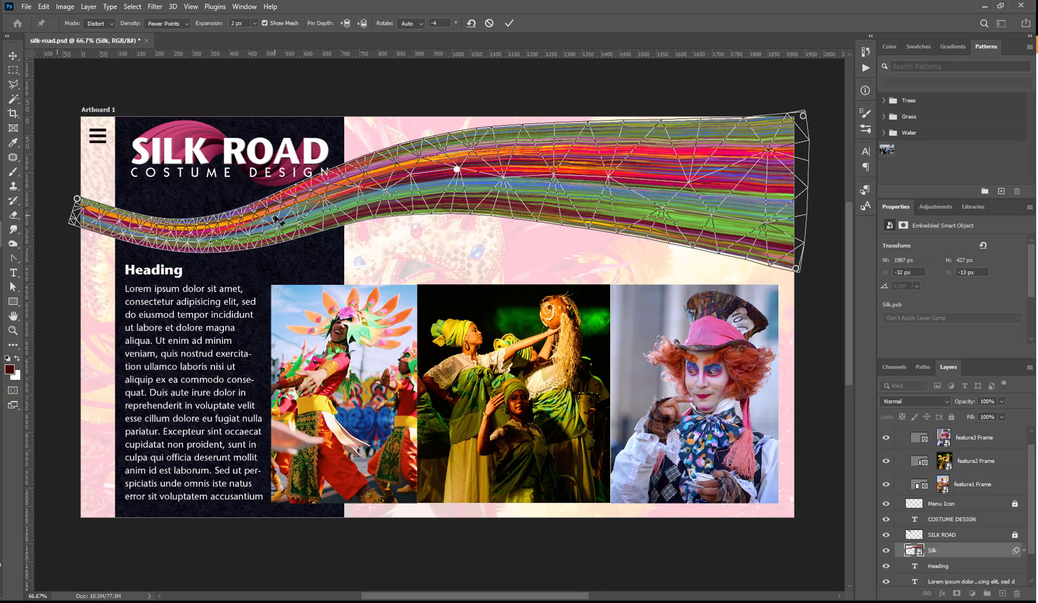
pyautogui.keyDown('alt'); pyautogui.click(276, 220); pyautogui.keyUp('alt')
pyautogui.moveTo(274, 215); pyautogui.dragTo(275, 219)
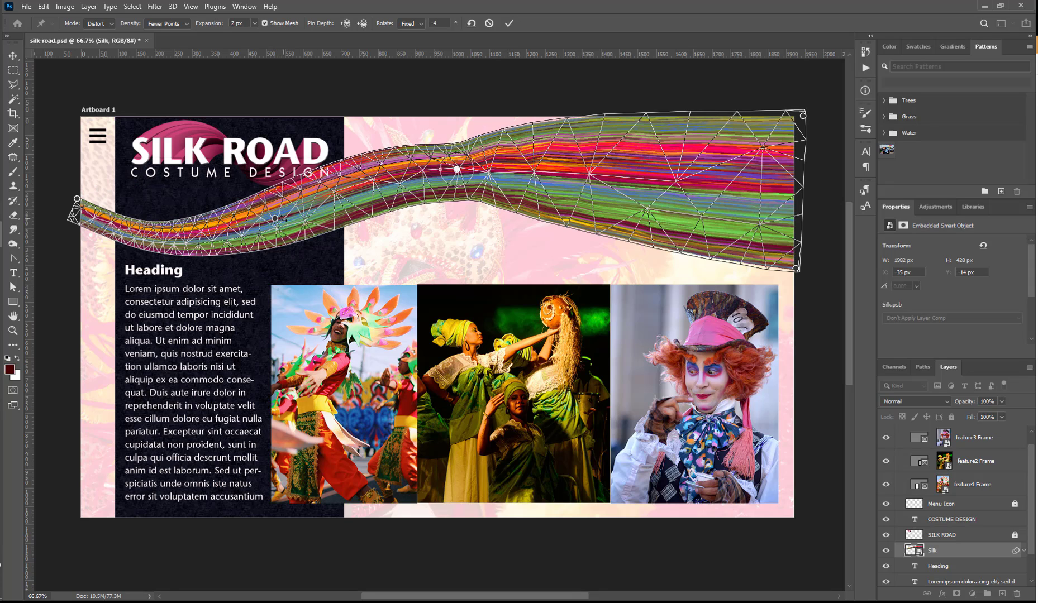
pyautogui.moveTo(472, 166); pyautogui.dragTo(478, 160)
pyautogui.hotkey('ctrl', 'z')
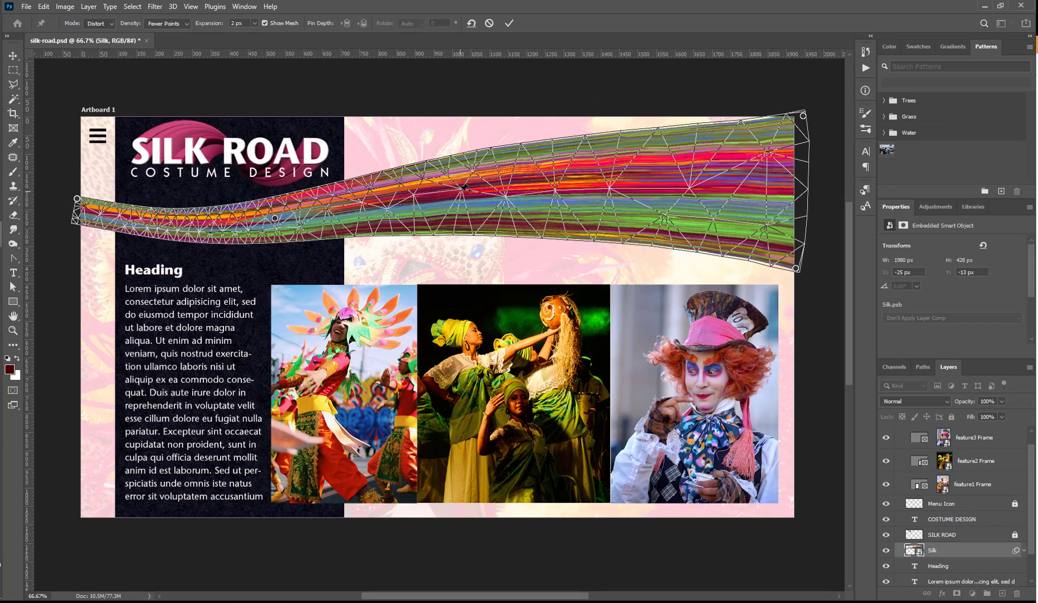
# Arch the silk's middle with a new raised pin, rotate and shift the pin under the logo to deepen the wave, and commit the Puppet Warp.
pyautogui.moveTo(458, 168); pyautogui.dragTo(472, 164)
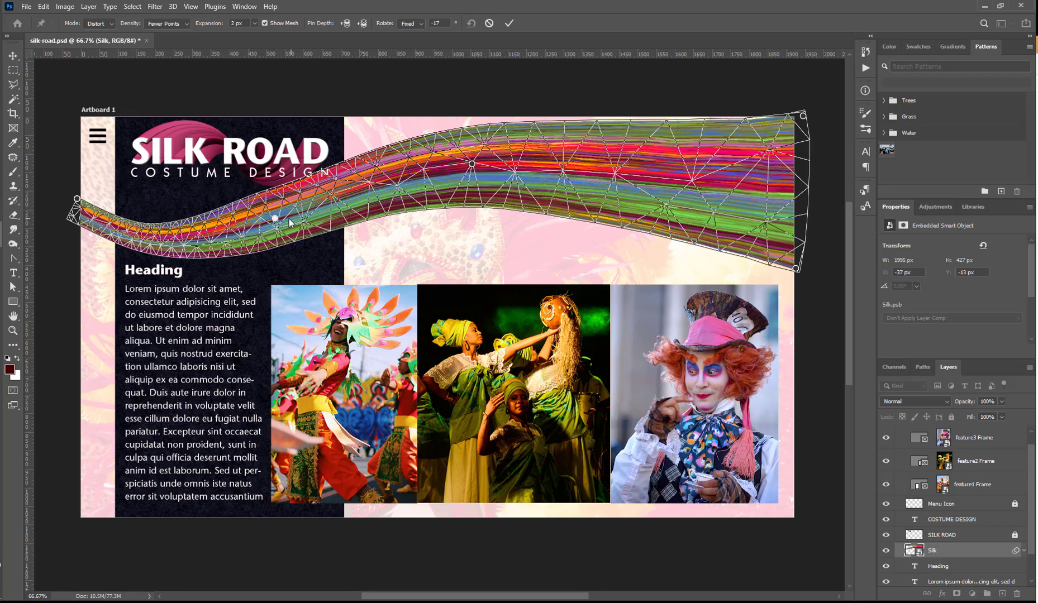
pyautogui.moveTo(294, 212); pyautogui.dragTo(291, 210)
pyautogui.moveTo(275, 218); pyautogui.dragTo(292, 220)
pyautogui.click(470, 170)
pyautogui.click(524, 234)
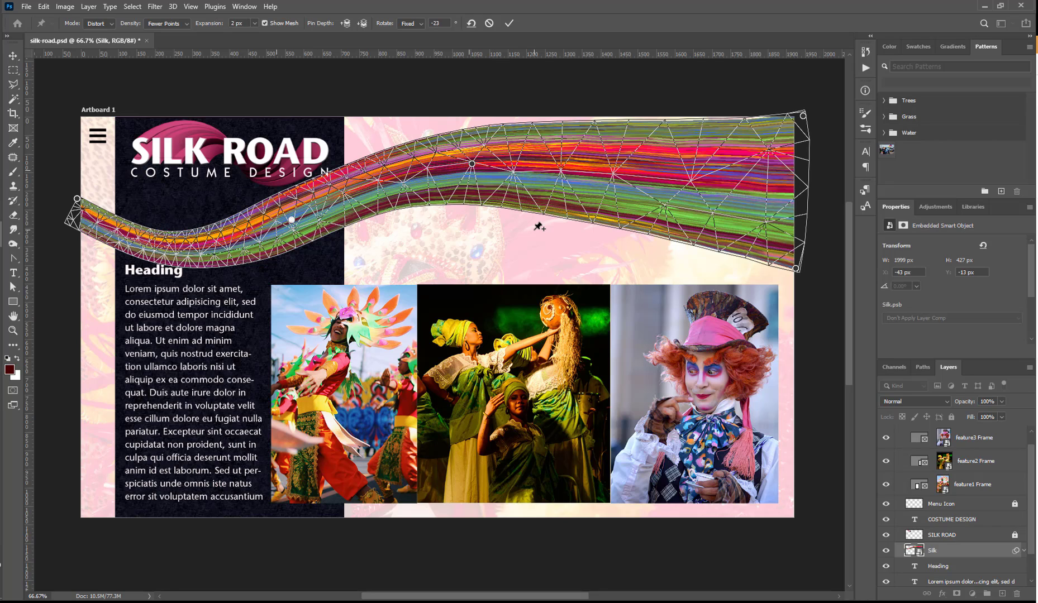
pyautogui.click(509, 24)
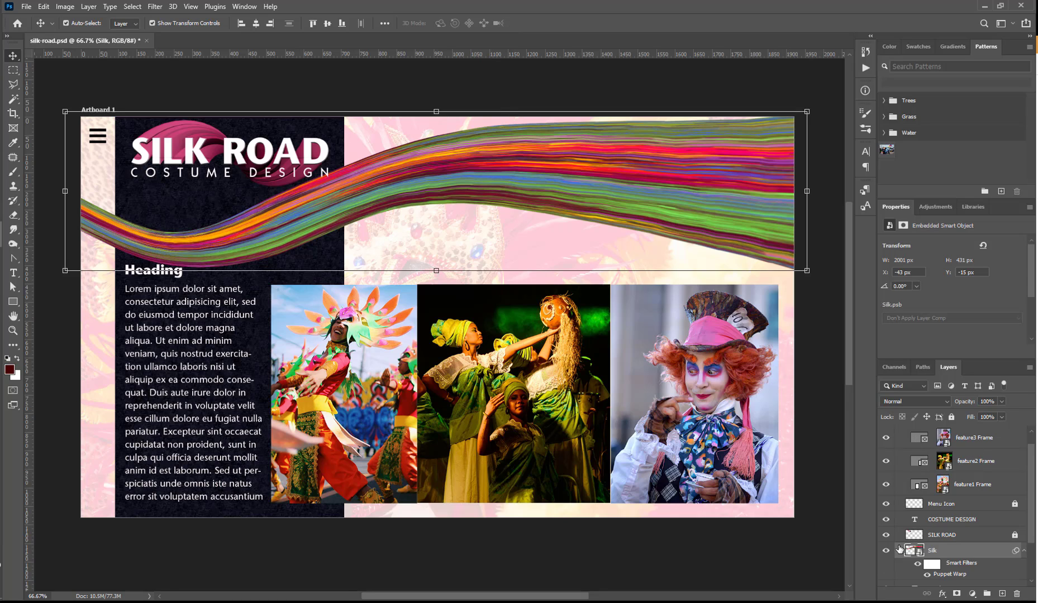
# Collapse the Silk layer's Smart Filters list and save the document.
pyautogui.click(1022, 552)
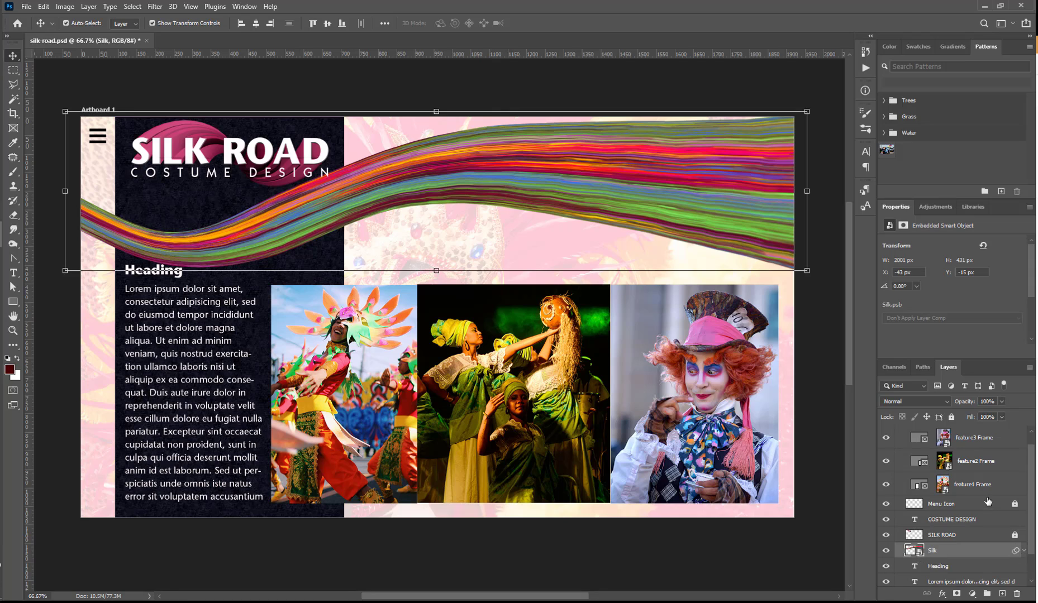
pyautogui.click(29, 8)
pyautogui.click(39, 151)
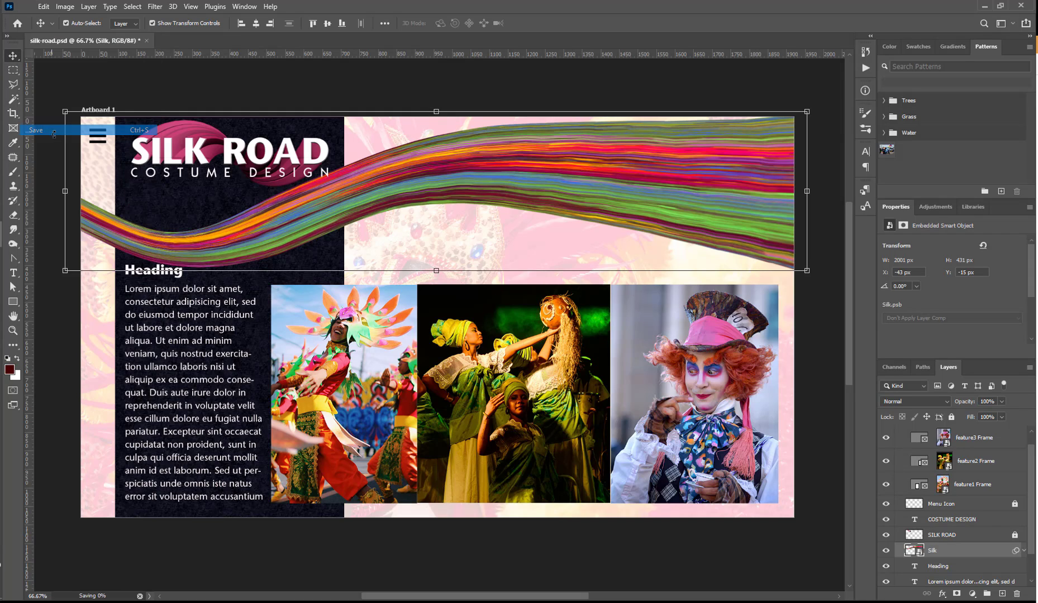